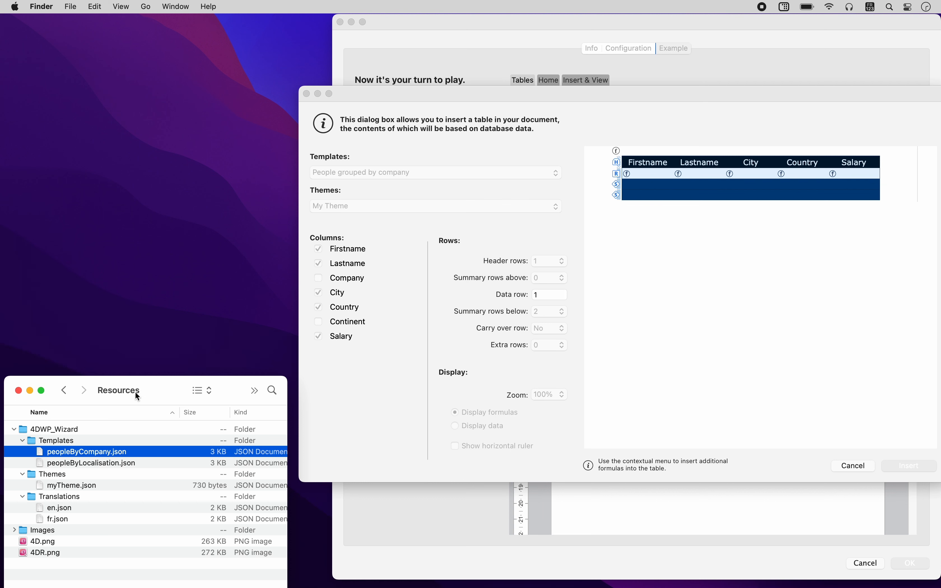
# - Examine the 4DWP_Wizard resources folder in Finder, including its peopleByCompany.json and peopleByLocalisation.json templates
pyautogui.click(70, 429)
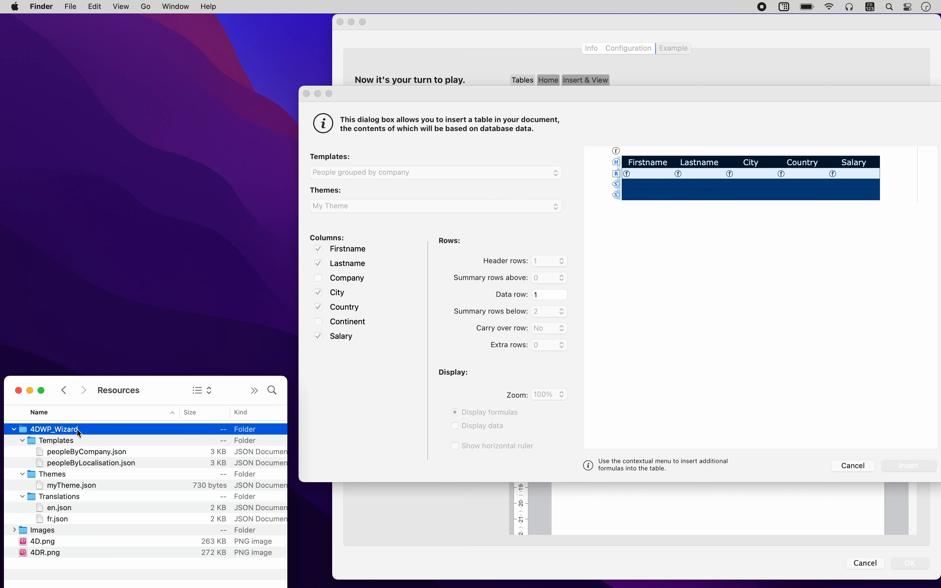
pyautogui.click(95, 439)
pyautogui.click(123, 452)
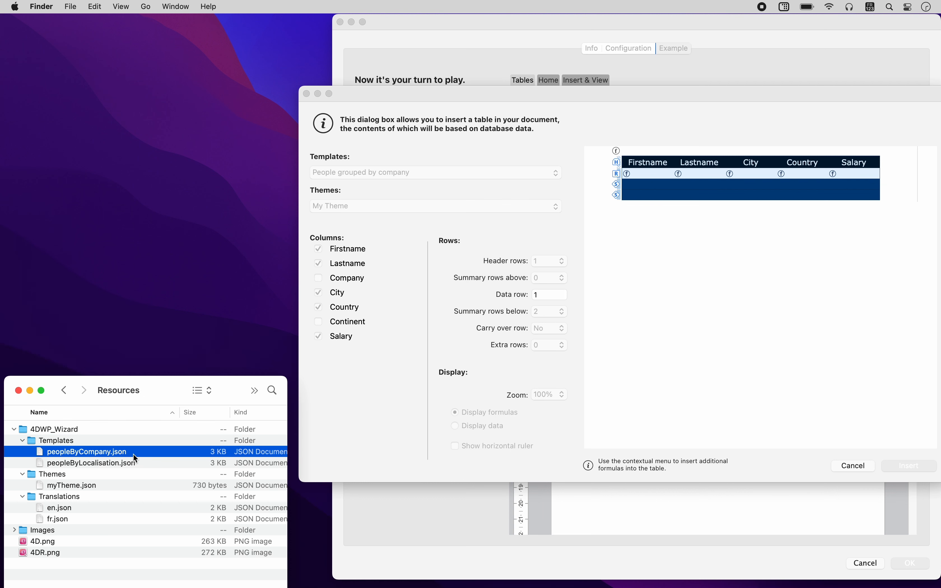
pyautogui.click(142, 466)
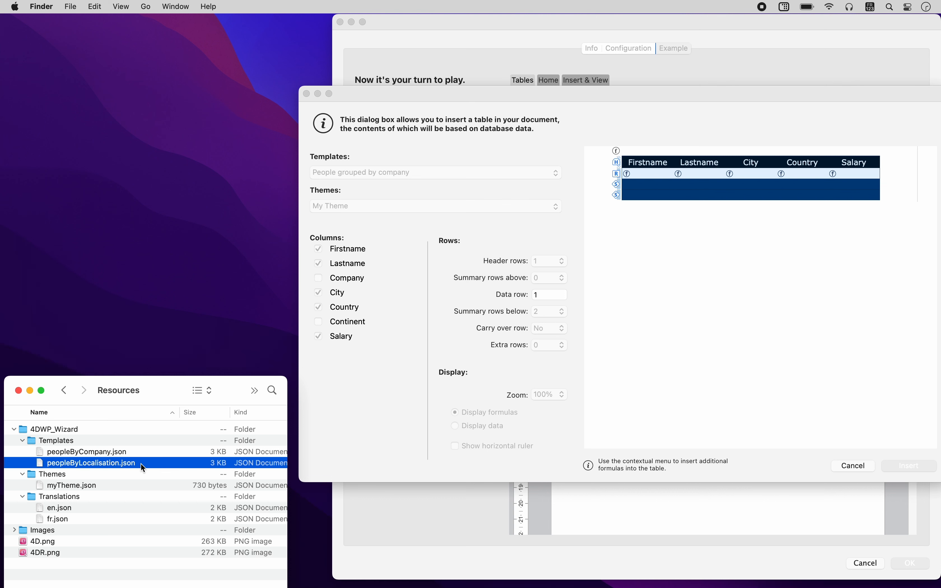
# - Preview the table with the ArialGreen, YuGothicBlue and TimesNewRomanGrey themes, and return to My Theme
pyautogui.click(383, 232)
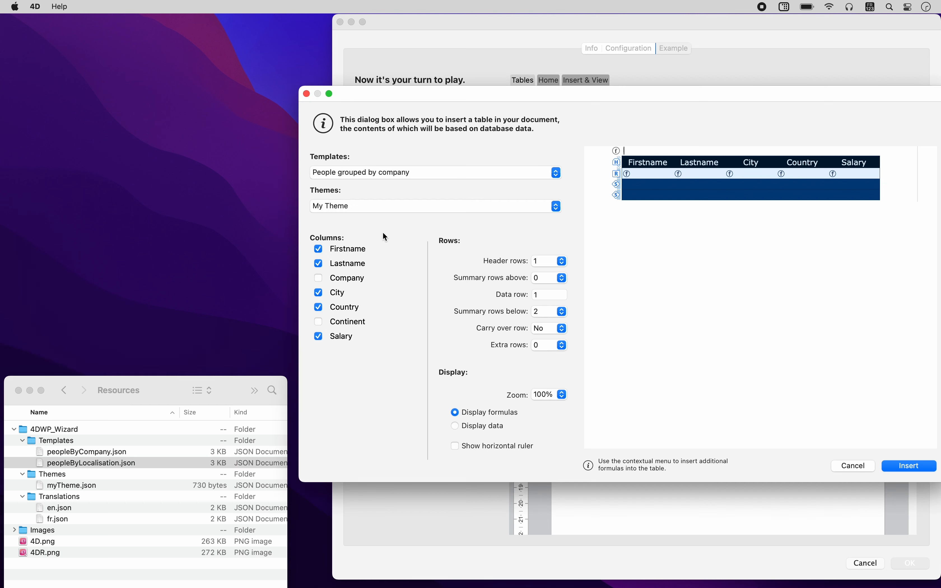
pyautogui.click(395, 210)
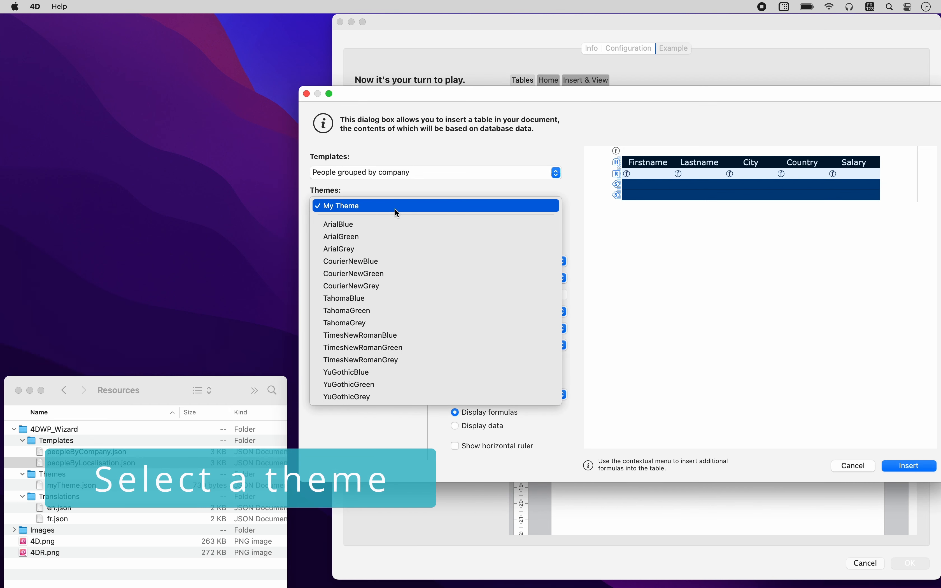
pyautogui.click(396, 239)
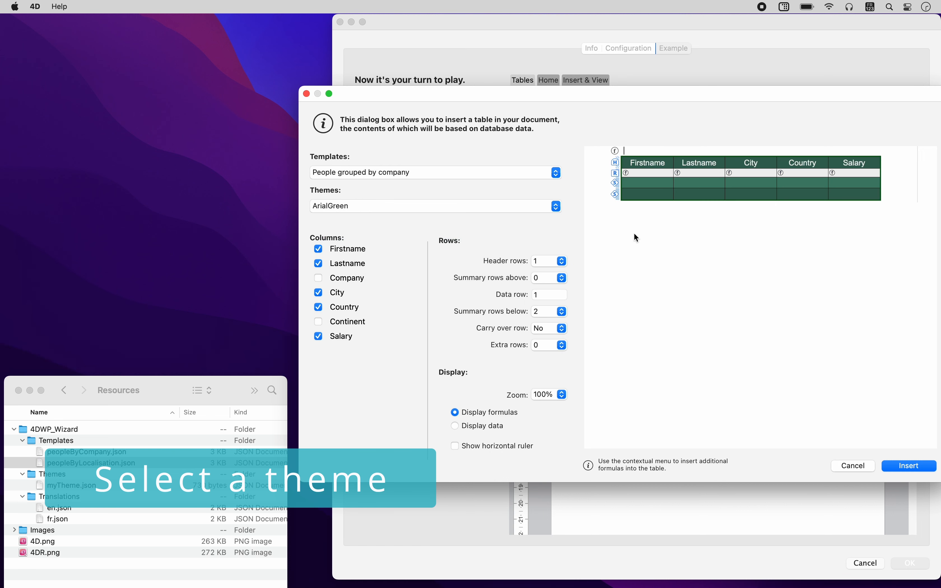
pyautogui.click(474, 209)
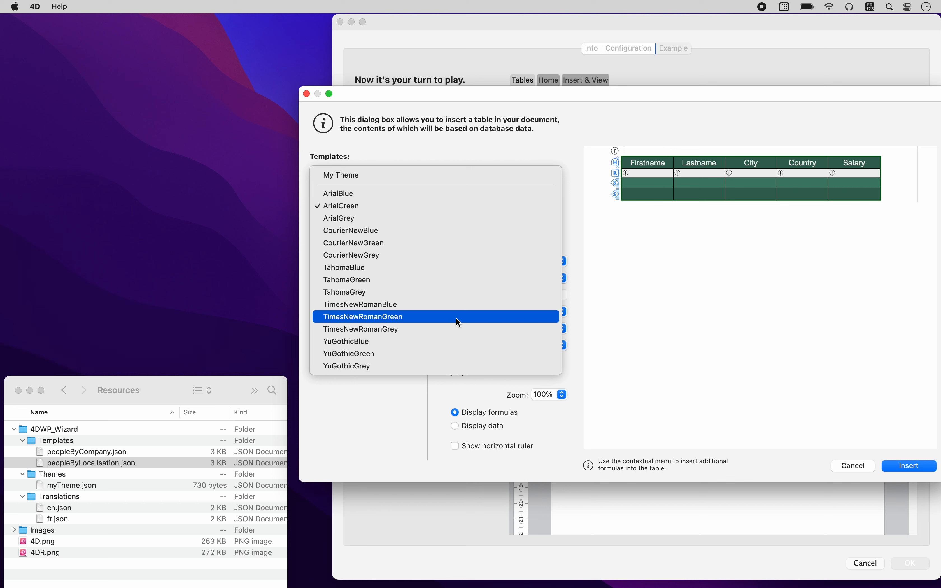
pyautogui.click(454, 335)
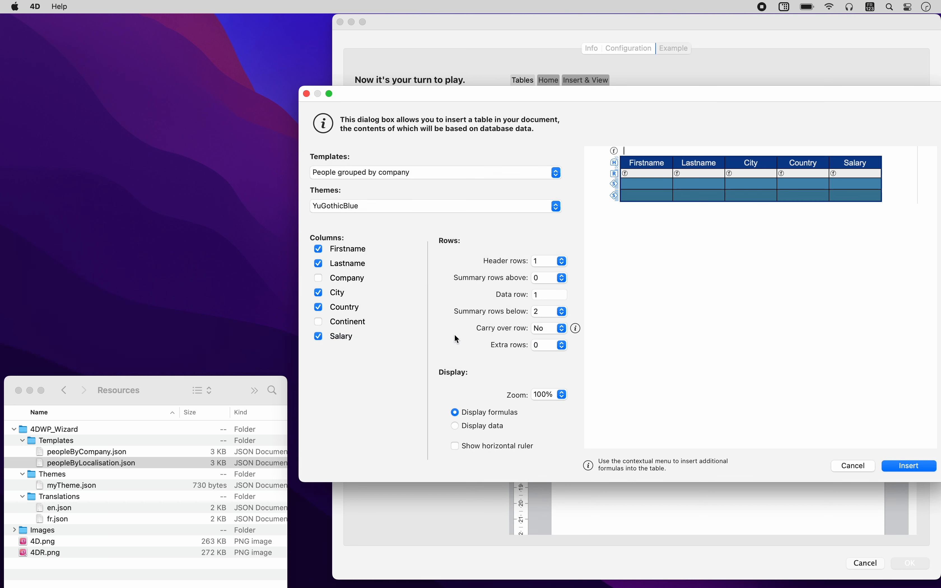
pyautogui.click(398, 204)
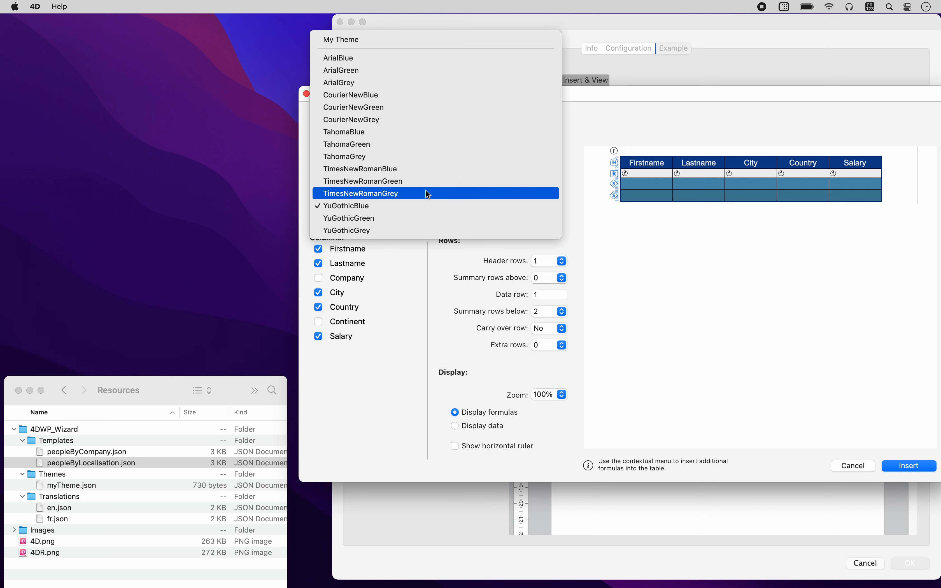
pyautogui.click(428, 194)
pyautogui.click(412, 207)
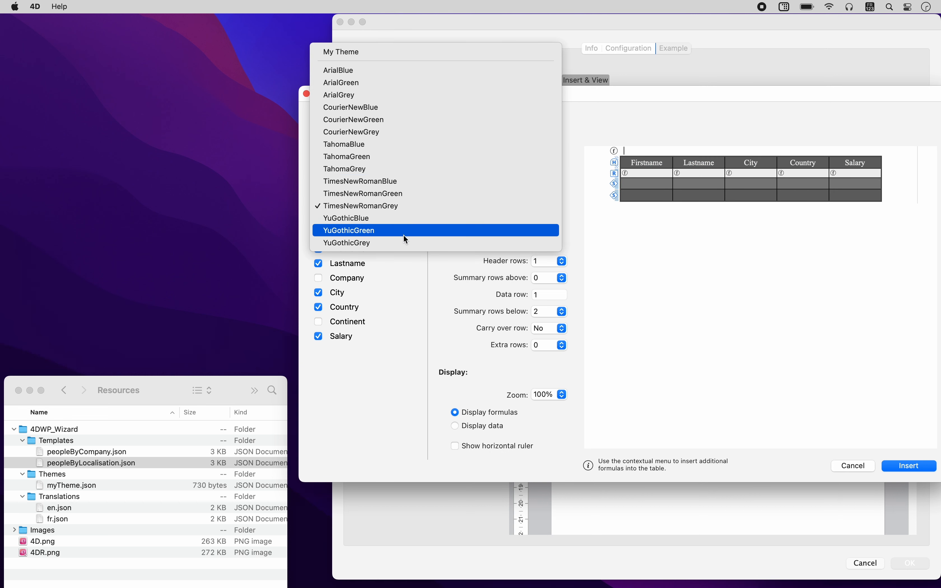
pyautogui.click(394, 53)
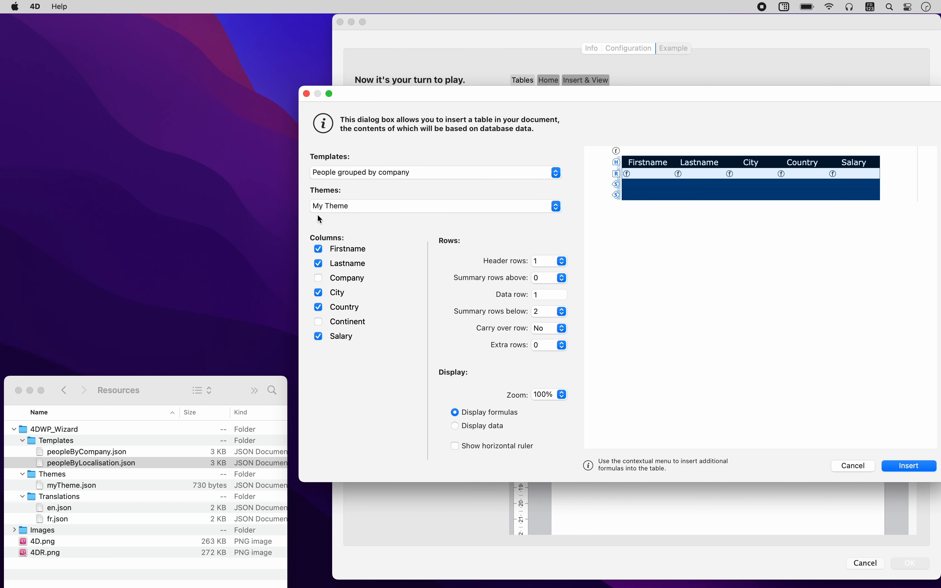
# - Locate the myTheme.json file in the wizard's Themes folder in Finder and return to the 4D table dialog
pyautogui.click(52, 475)
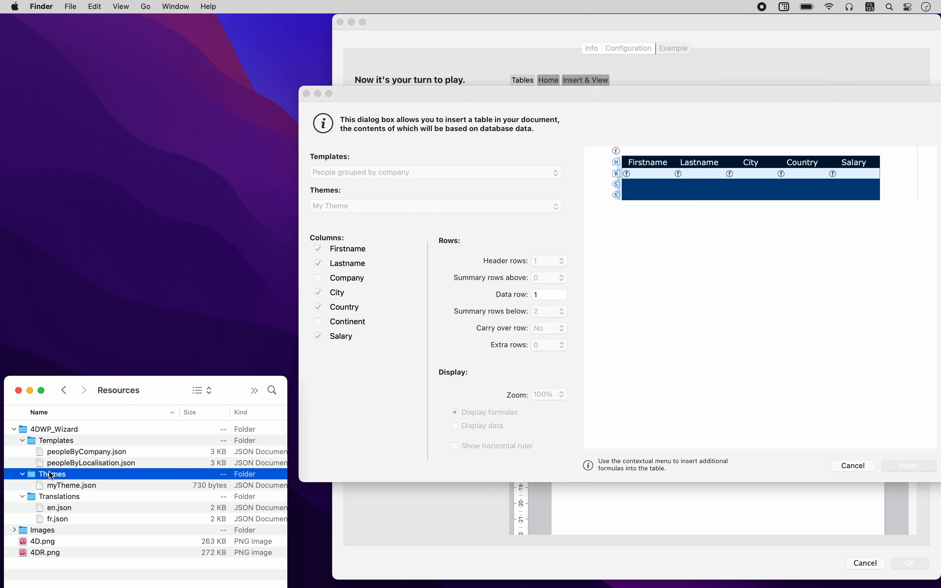
pyautogui.click(110, 489)
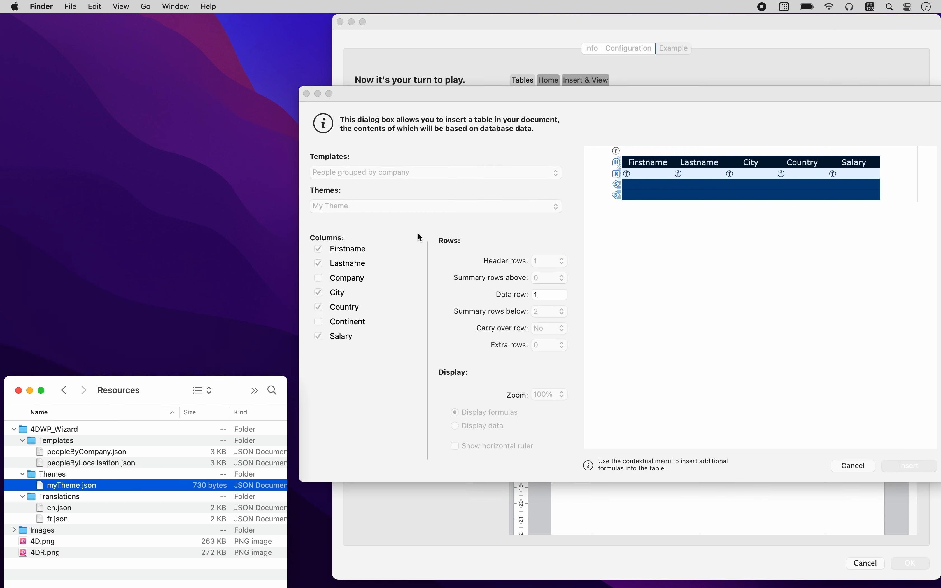
pyautogui.click(405, 237)
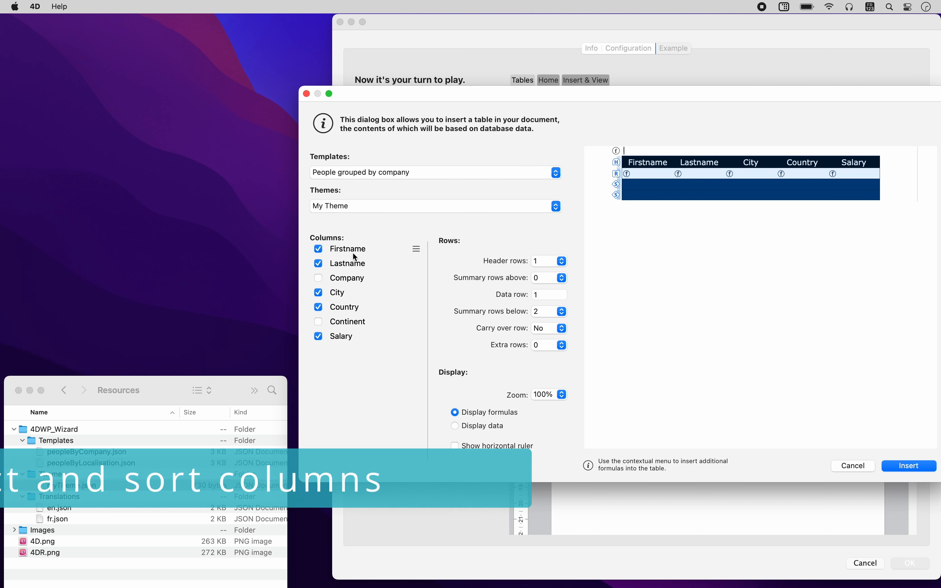
# - Open the peopleByCompany.json template in Xcode and examine its tableDataSource and columns entries
pyautogui.click(131, 458)
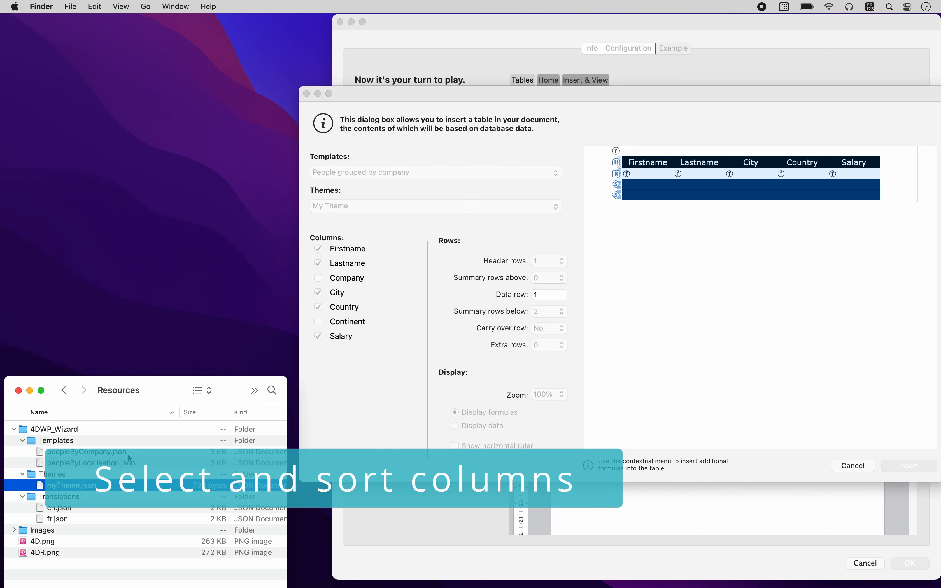
pyautogui.click(91, 453)
pyautogui.doubleClick(91, 453)
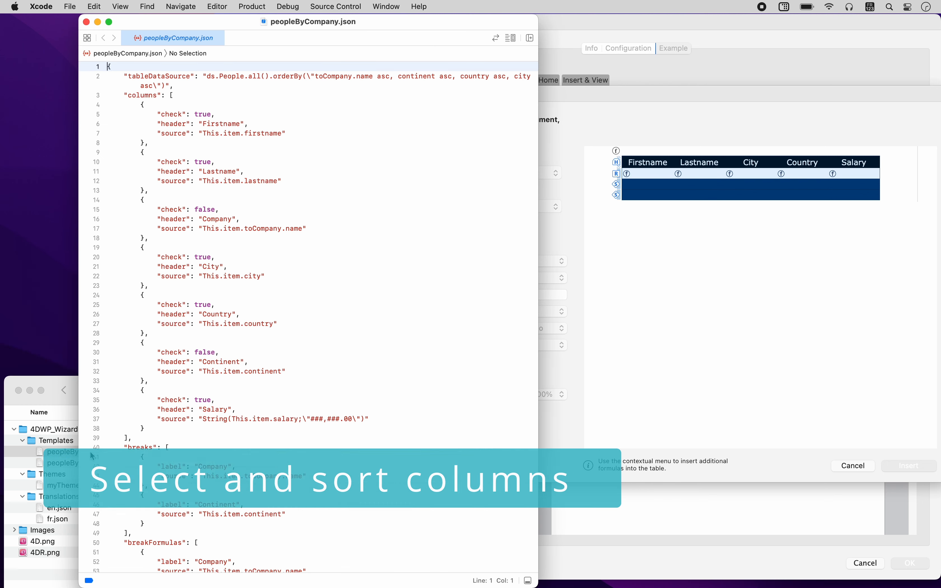
pyautogui.moveTo(239, 23); pyautogui.dragTo(160, 11)
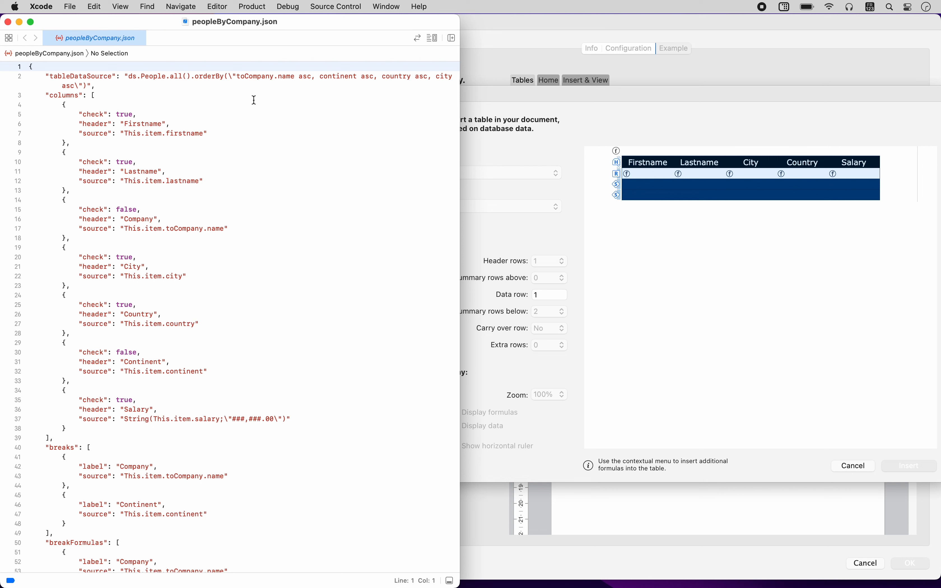
pyautogui.doubleClick(72, 77)
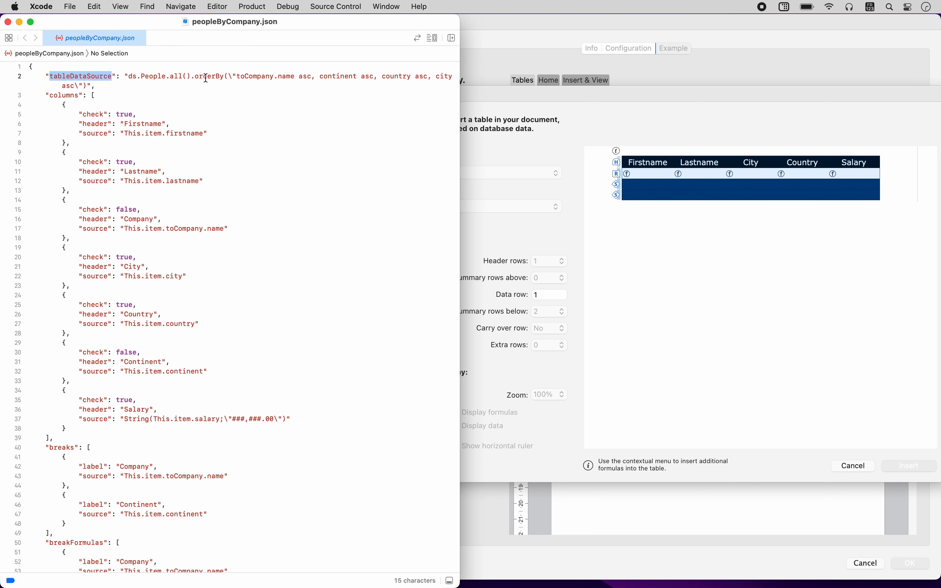
pyautogui.doubleClick(59, 95)
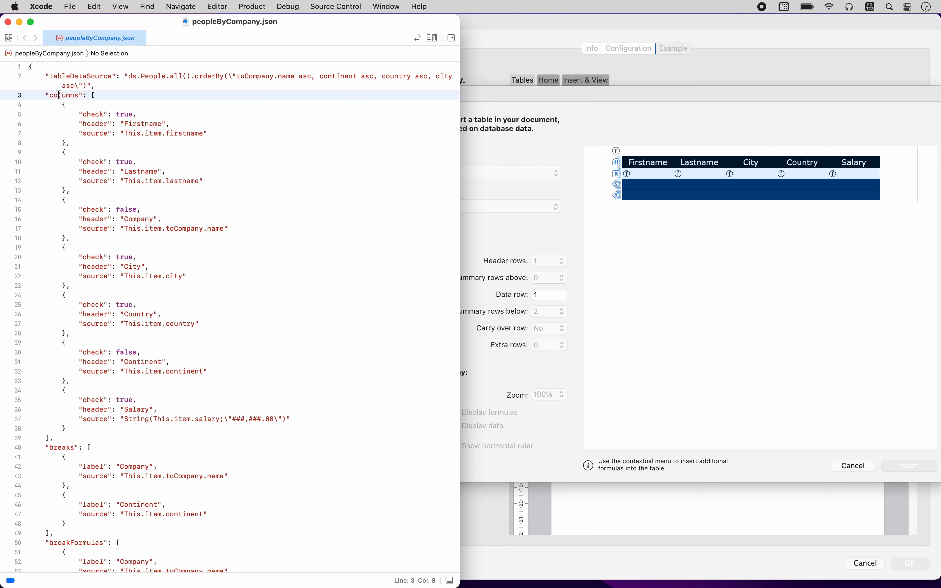
# - Back in the 4D table dialog, exclude the City column and toggle the Country column off and on again
pyautogui.click(500, 151)
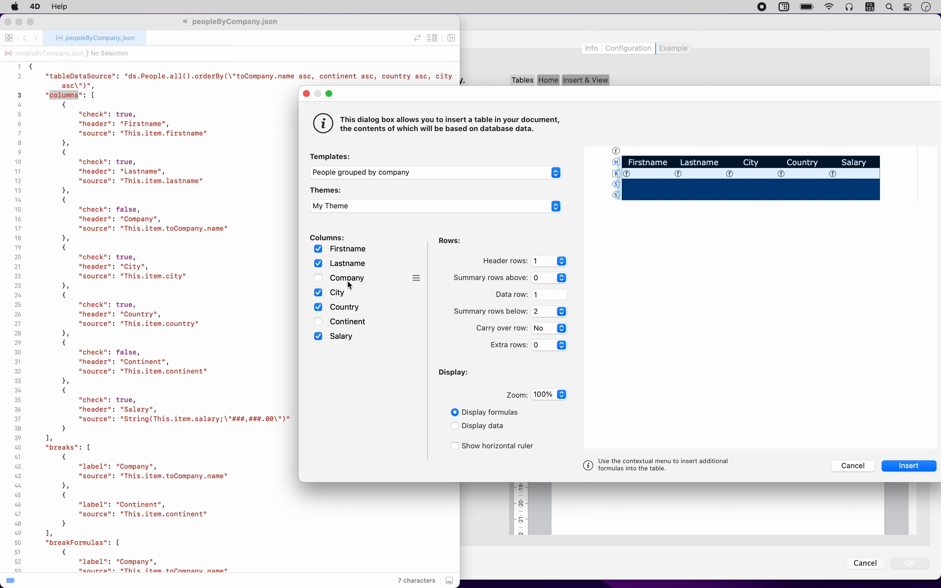
pyautogui.click(318, 293)
pyautogui.click(318, 307)
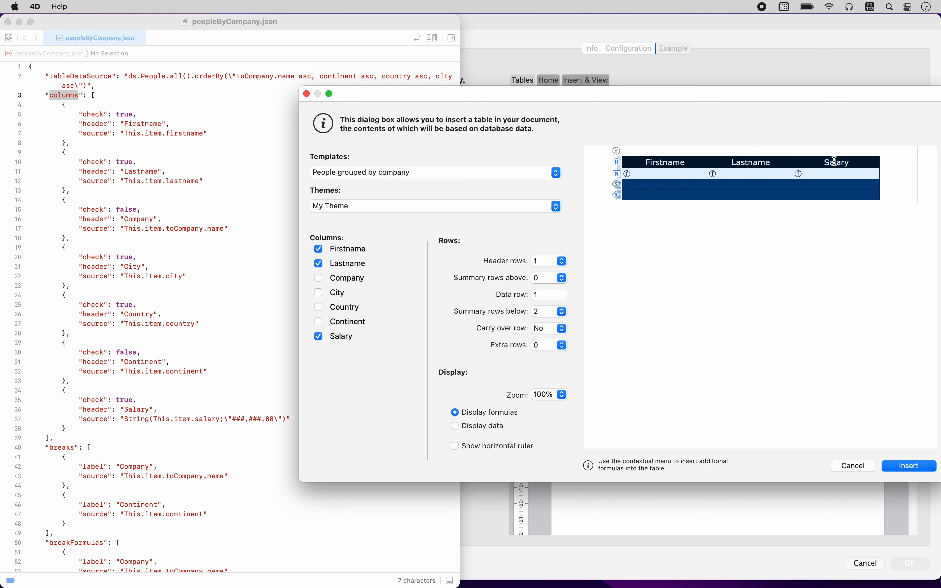
pyautogui.click(320, 307)
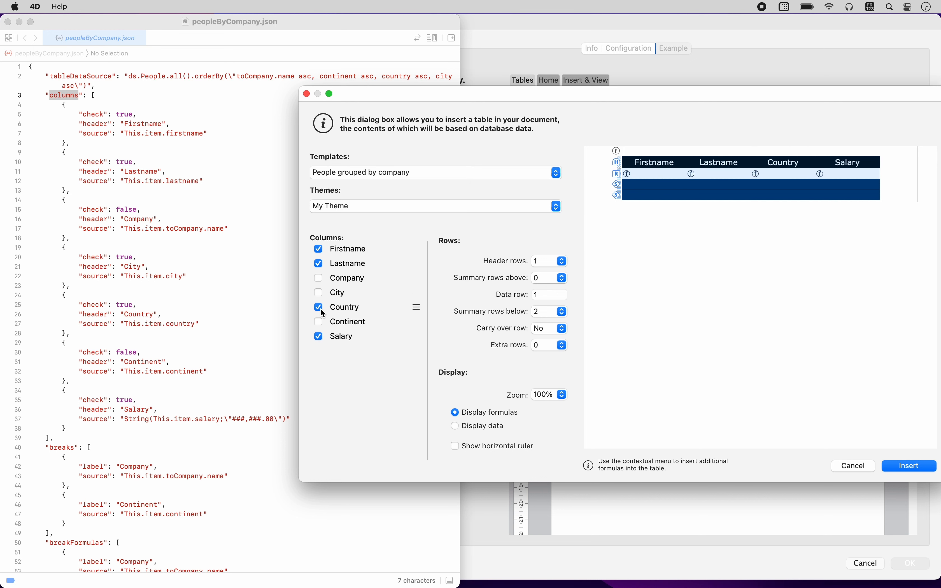
# - Move the Country column between Firstname and Lastname, and return it to its place below City
pyautogui.moveTo(346, 307); pyautogui.dragTo(343, 253)
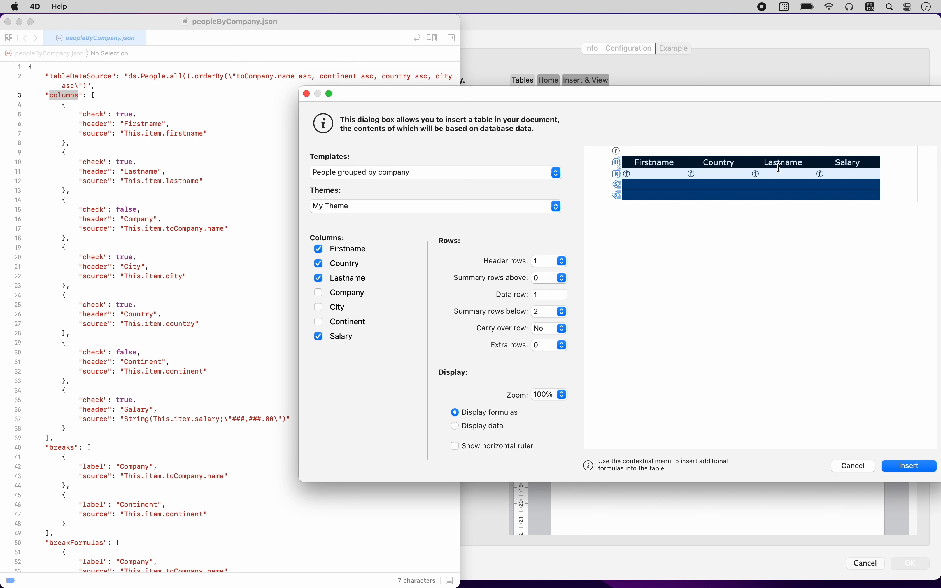
pyautogui.moveTo(342, 264); pyautogui.dragTo(343, 310)
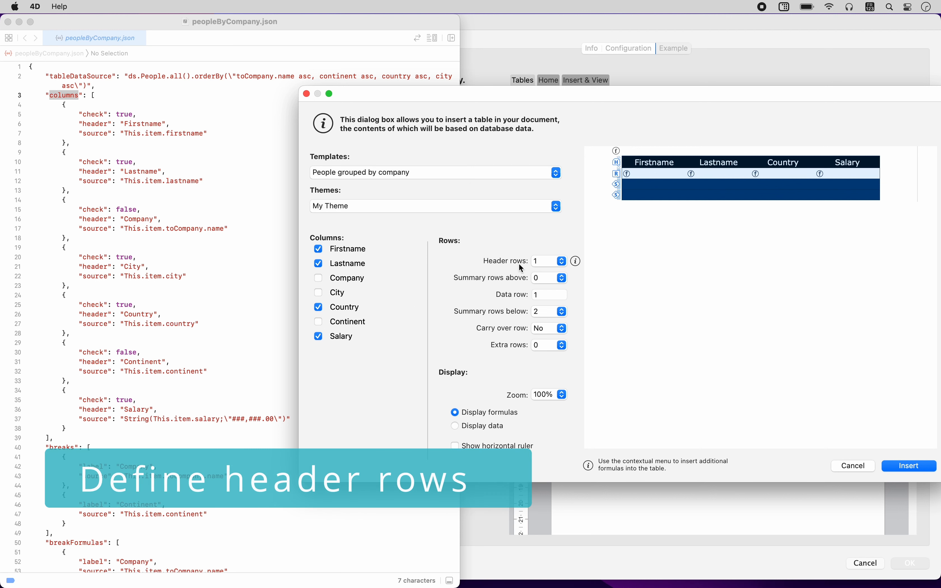
# - Try the table with 2 header rows and set the header rows back to 1
pyautogui.click(559, 264)
pyautogui.click(555, 273)
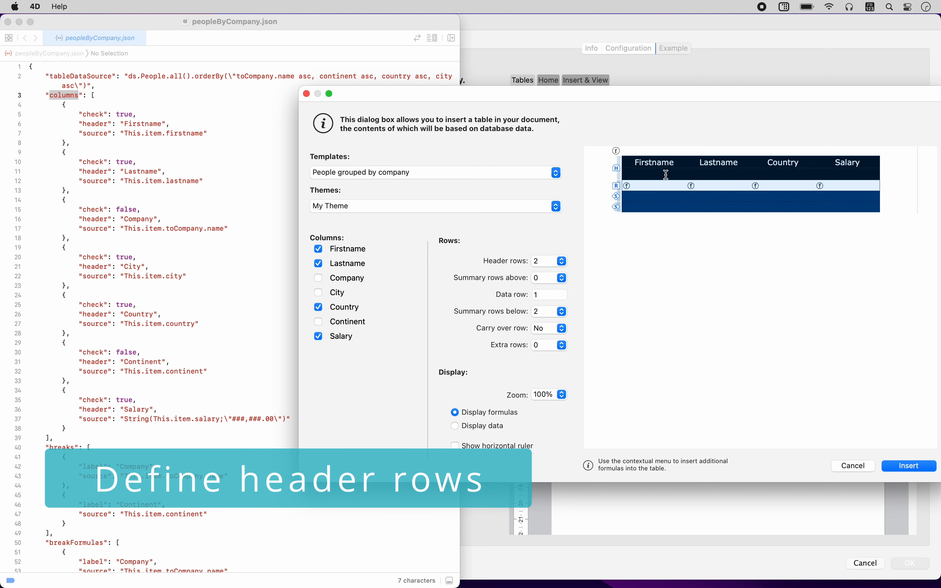
pyautogui.click(560, 261)
pyautogui.click(549, 247)
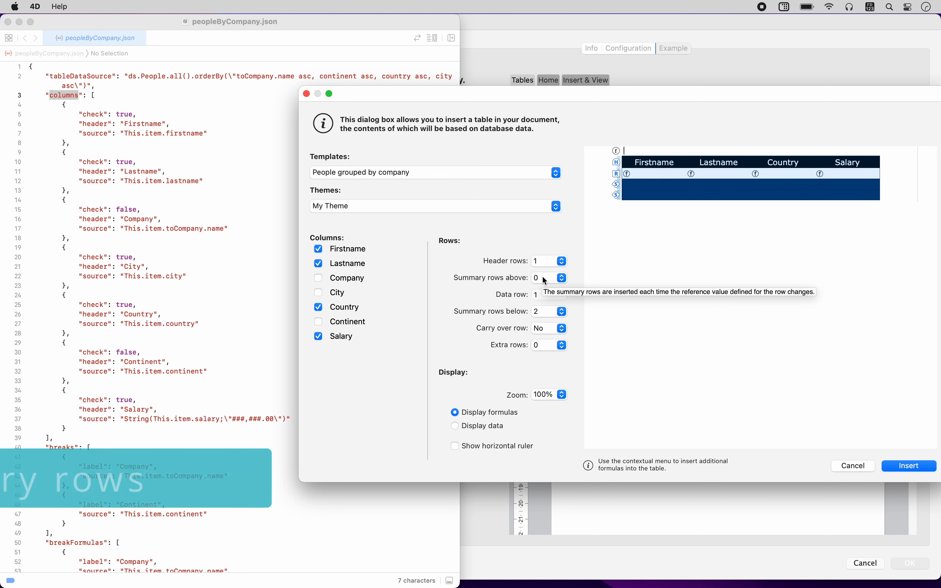
# - Try 2 summary rows above the data row, and switch to 1 summary row below it
pyautogui.click(562, 278)
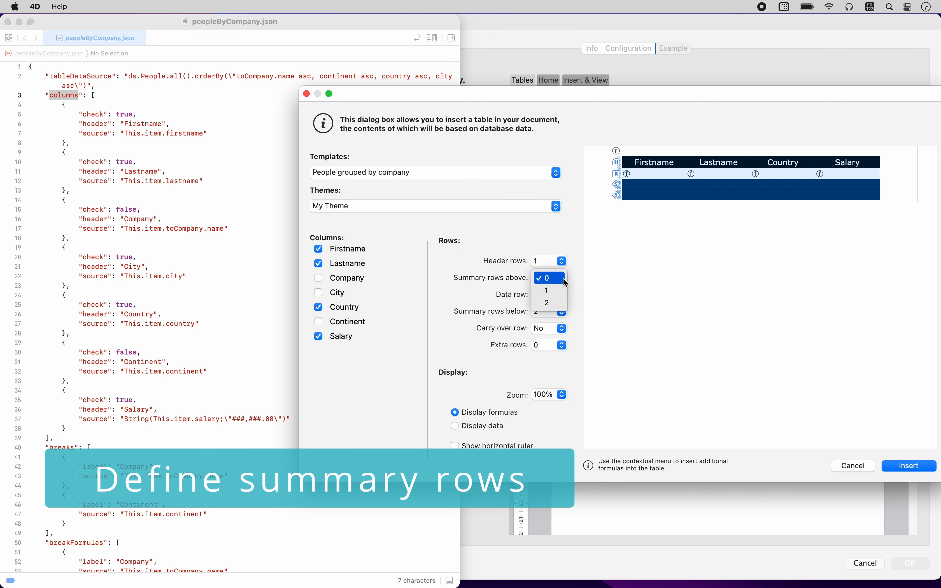
pyautogui.click(554, 303)
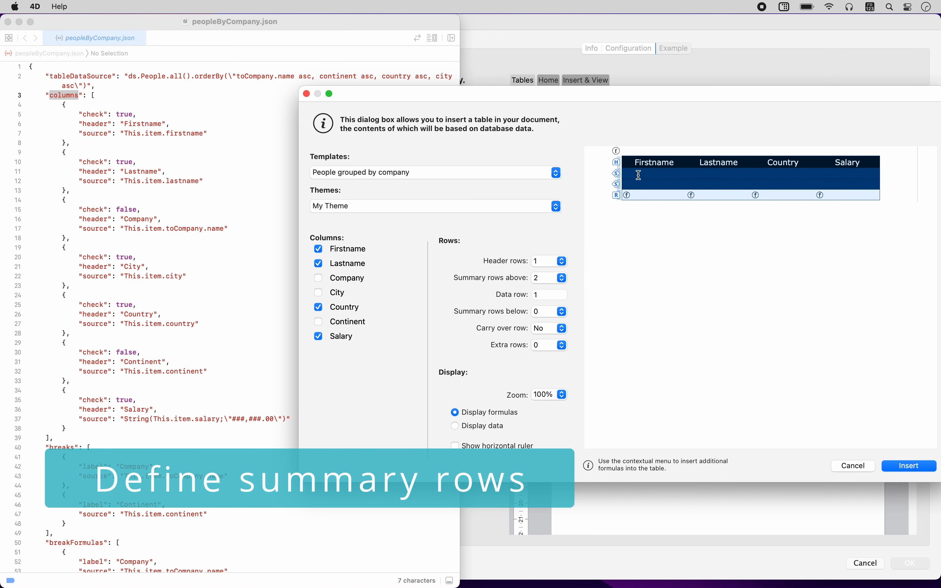
pyautogui.click(564, 311)
pyautogui.click(549, 323)
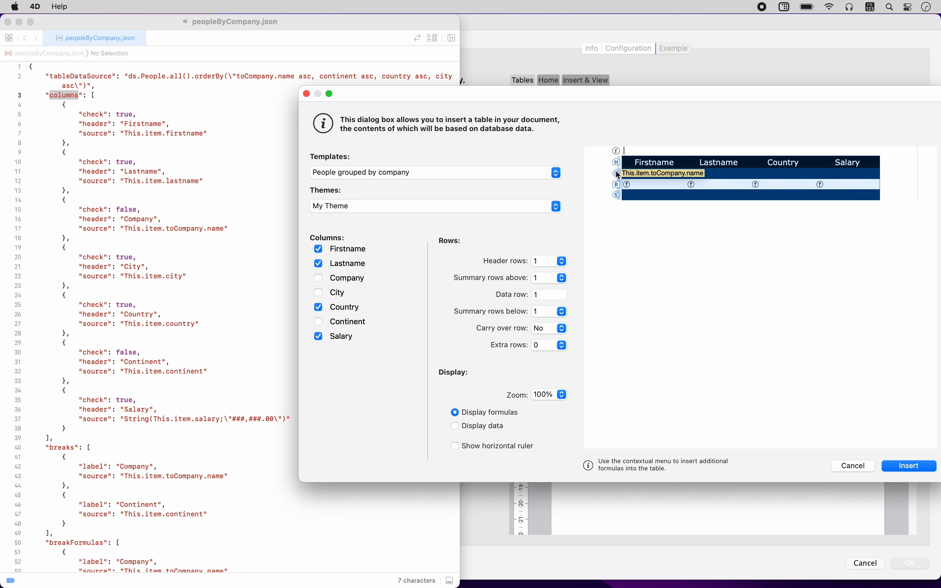
# - Compare the summary rows' break sources with the breaks in the JSON template, and set the summary rows above to 2
pyautogui.moveTo(620, 193)
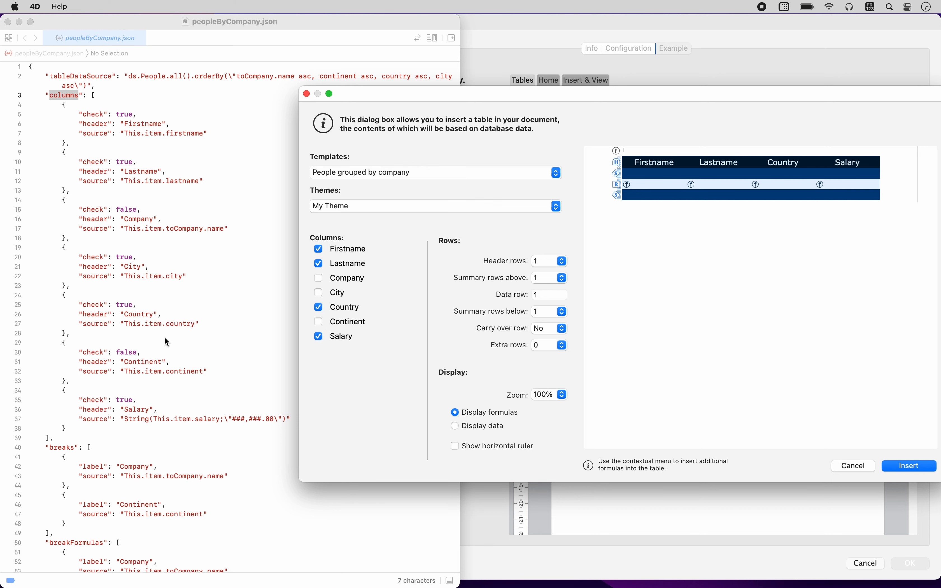
pyautogui.scroll(-10, 117, 317)
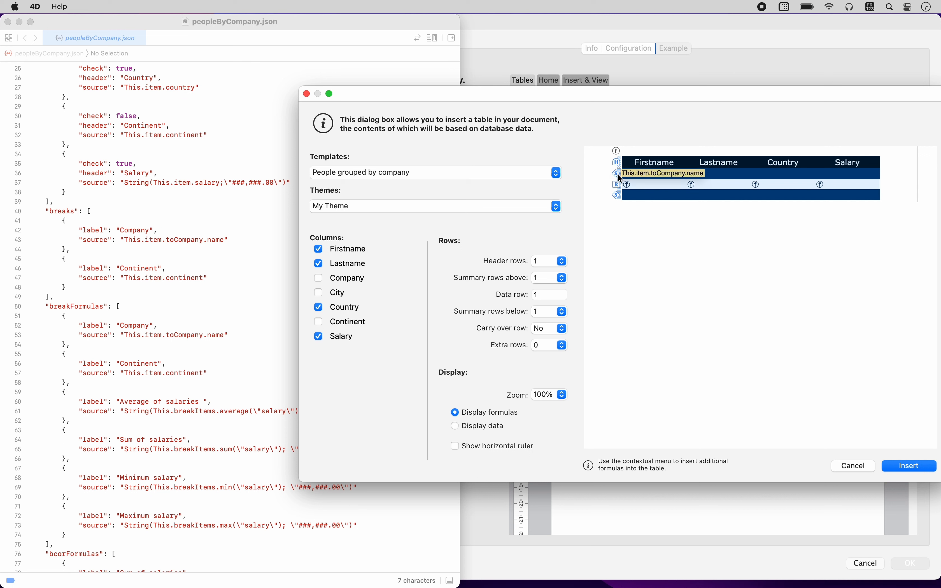
pyautogui.click(559, 279)
pyautogui.click(560, 291)
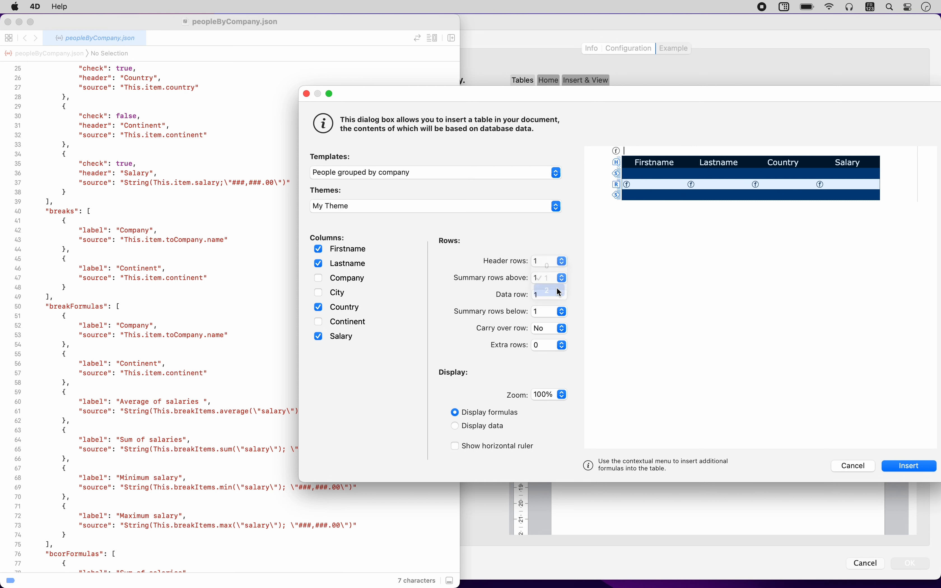
# - Add the Company formula to the first summary row's Firstname cell and the Continent formula to the second summary row's Lastname cell
pyautogui.rightClick(657, 176)
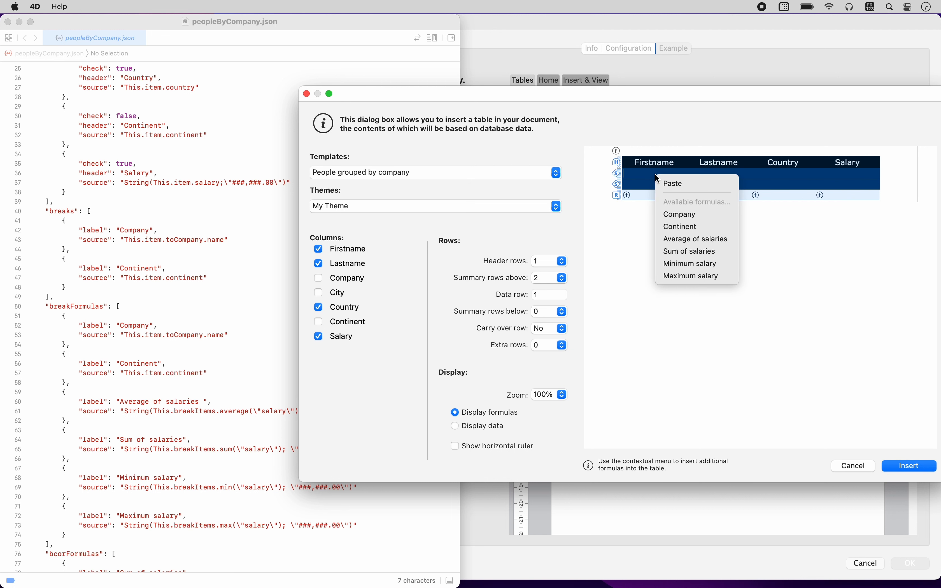
pyautogui.click(708, 221)
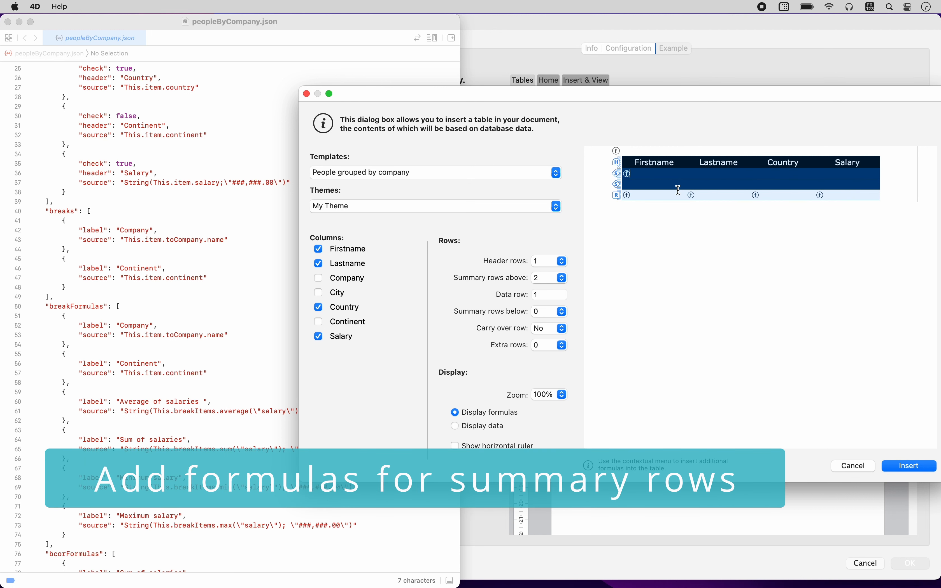
pyautogui.click(698, 182)
pyautogui.rightClick(715, 181)
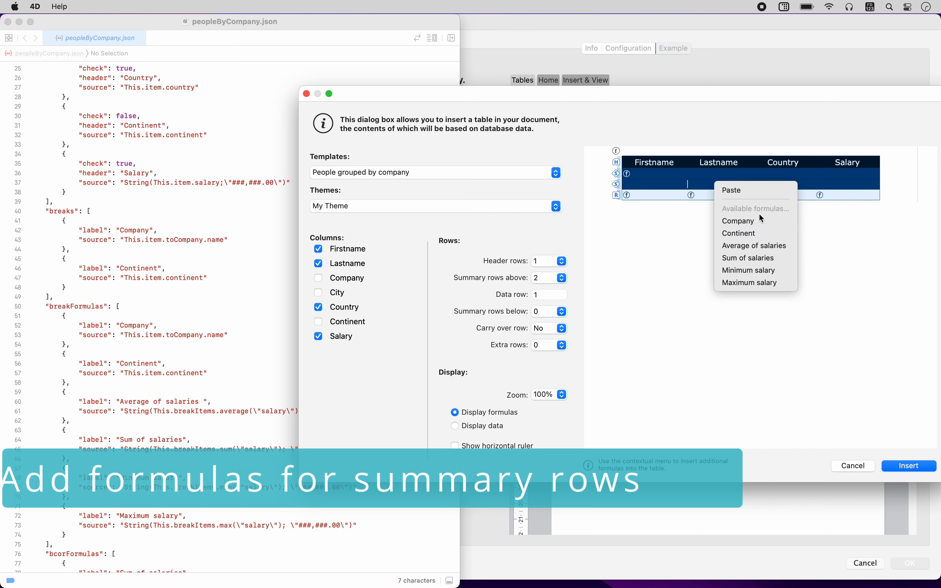
pyautogui.click(759, 235)
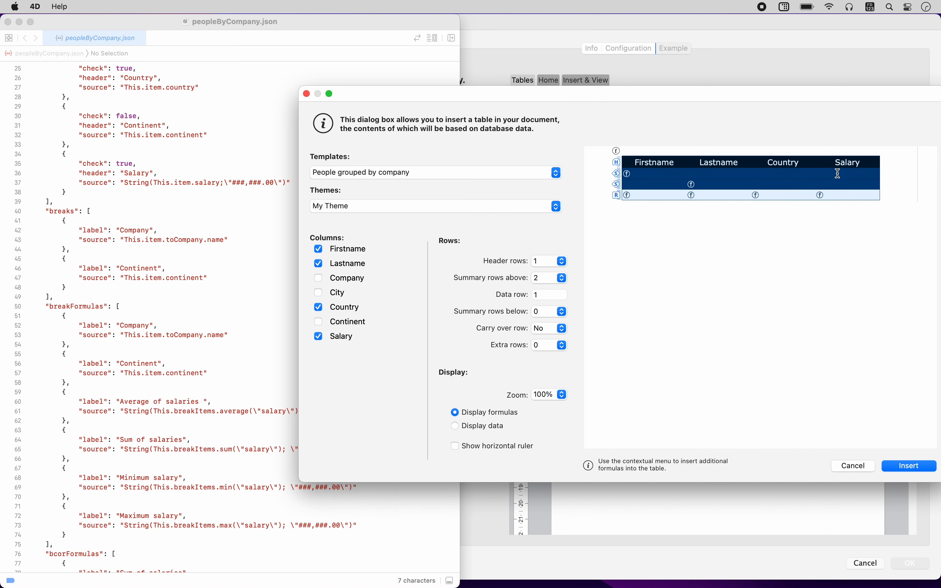
# - Add the Sum of salaries formula to the Salary cells of both summary rows
pyautogui.rightClick(838, 173)
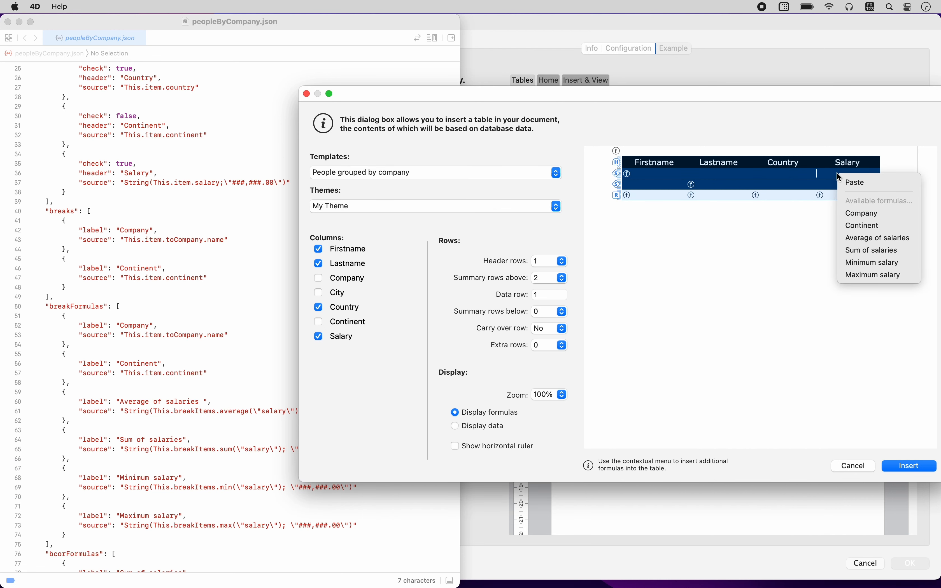
pyautogui.click(884, 250)
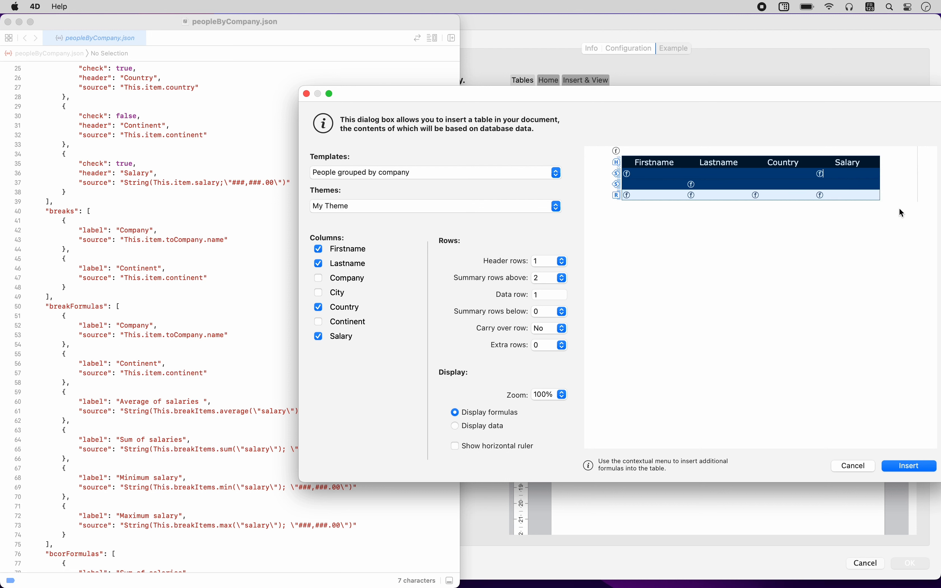
pyautogui.rightClick(841, 182)
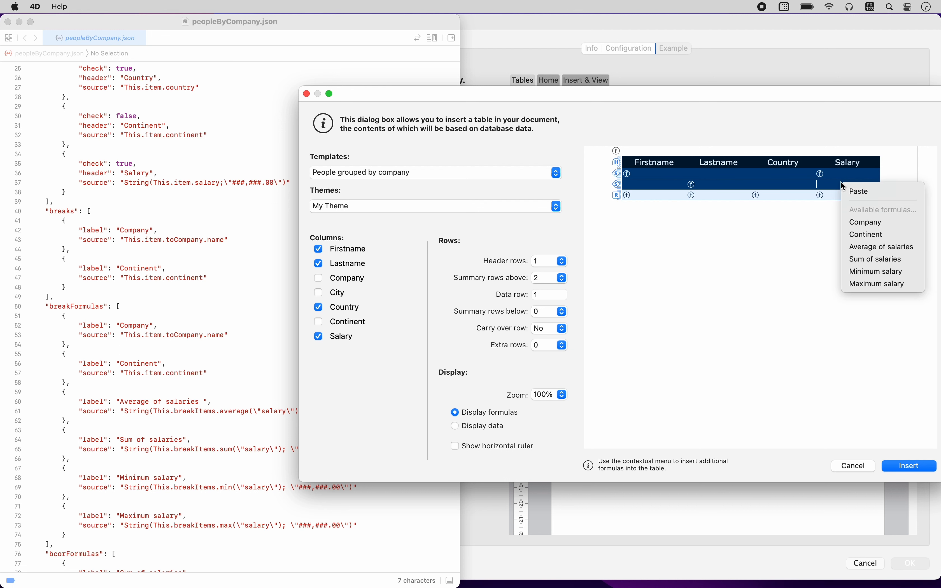
pyautogui.click(893, 261)
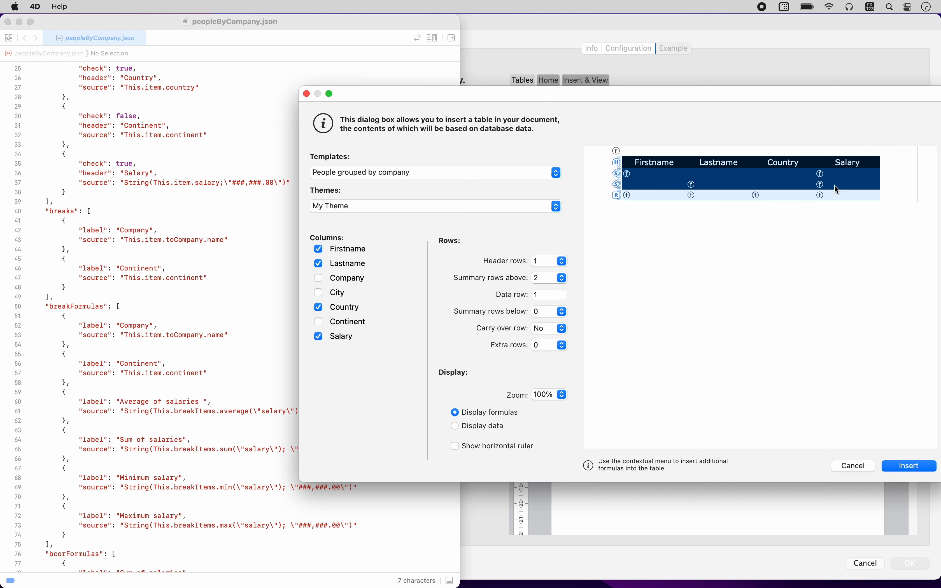
pyautogui.rightClick(823, 184)
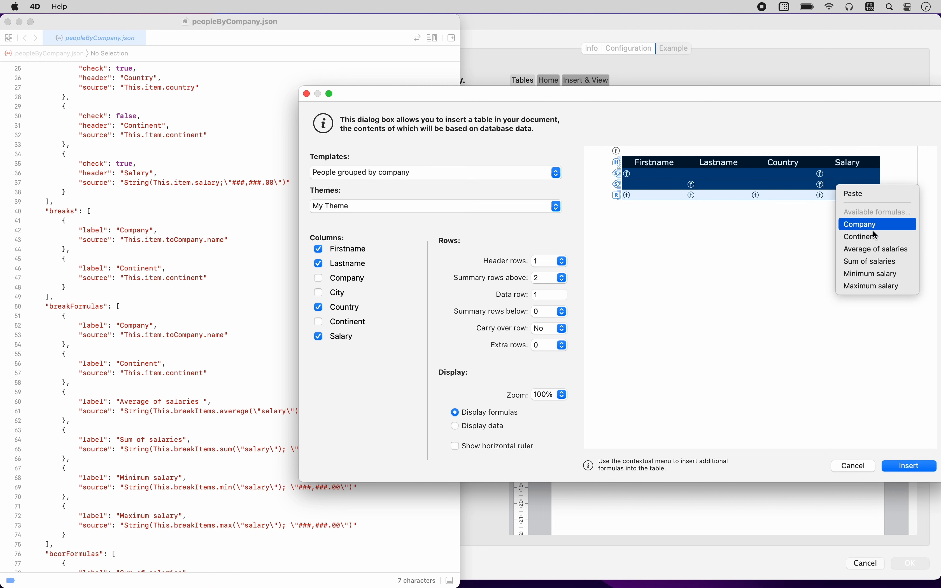
pyautogui.click(706, 279)
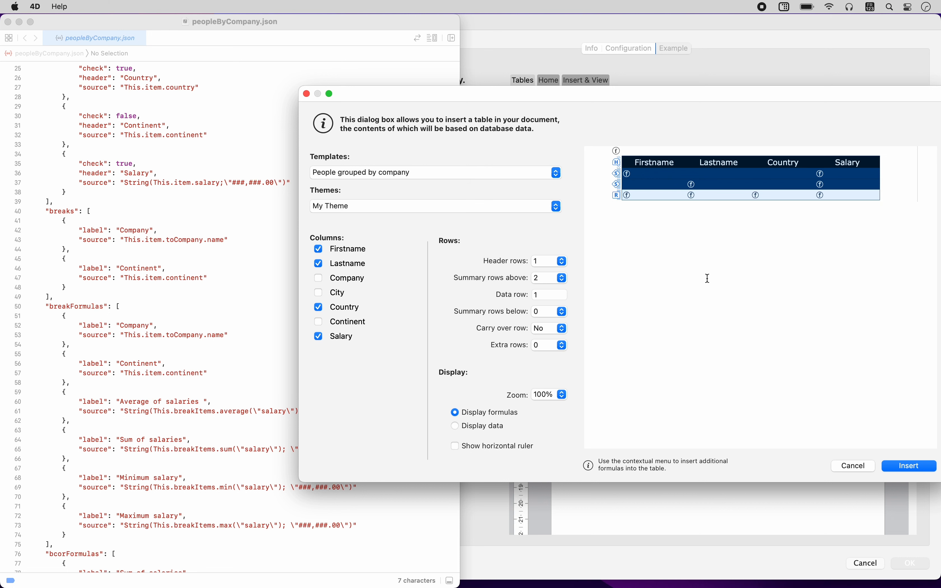
# - Enable the carry-over row and enter "to be continued..." in its Salary cell
pyautogui.scroll(-5, 218, 337)
pyautogui.scroll(-6, 218, 336)
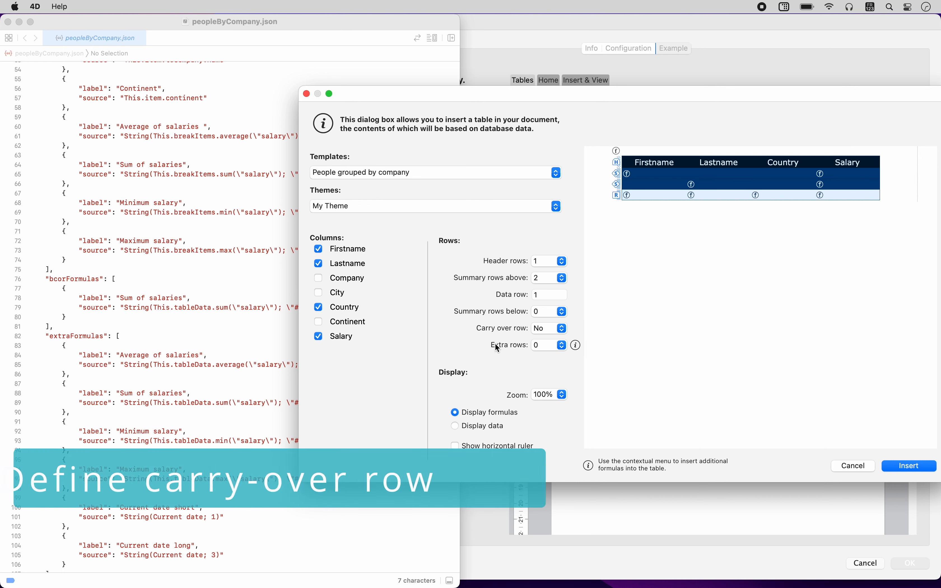
pyautogui.click(561, 330)
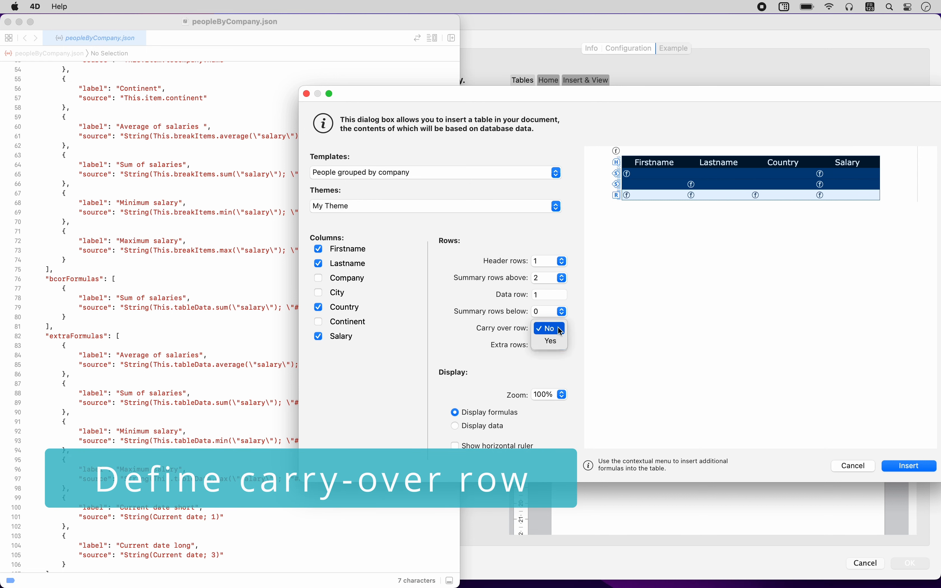
pyautogui.click(554, 342)
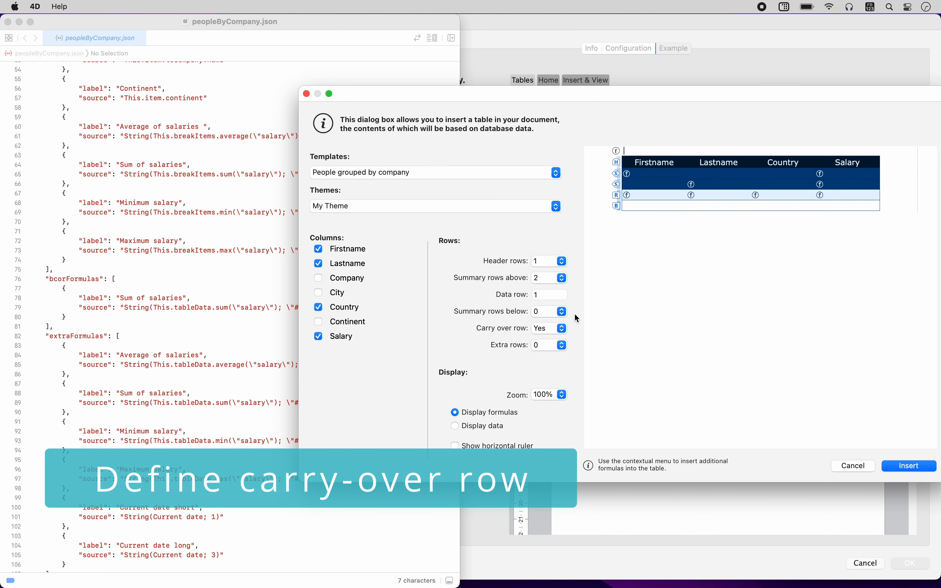
pyautogui.rightClick(862, 205)
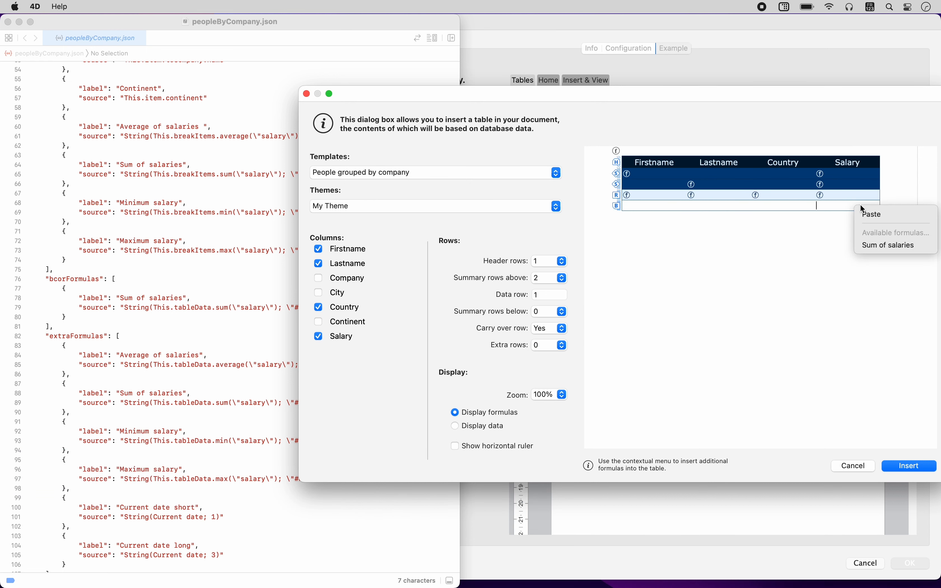
pyautogui.click(780, 259)
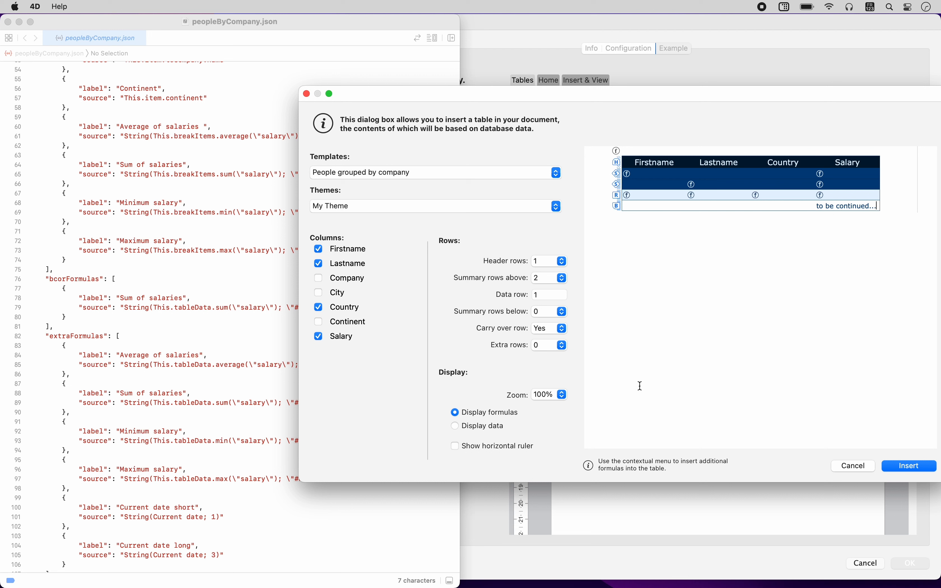
# - Set the extra rows to 2 and enter "Sum:" with the Sum of salaries formula in the first extra row's Salary cell
pyautogui.click(563, 345)
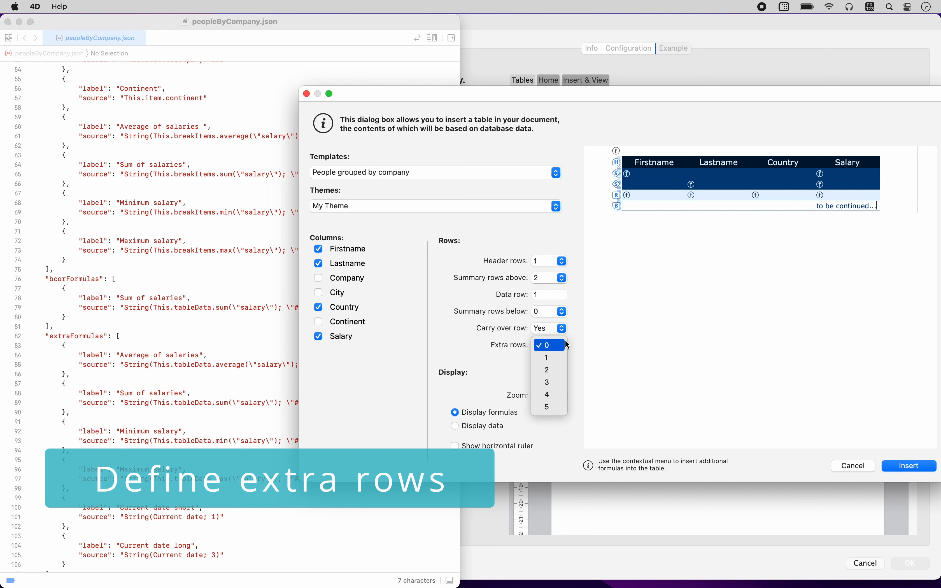
pyautogui.click(550, 370)
pyautogui.scroll(-5, 171, 375)
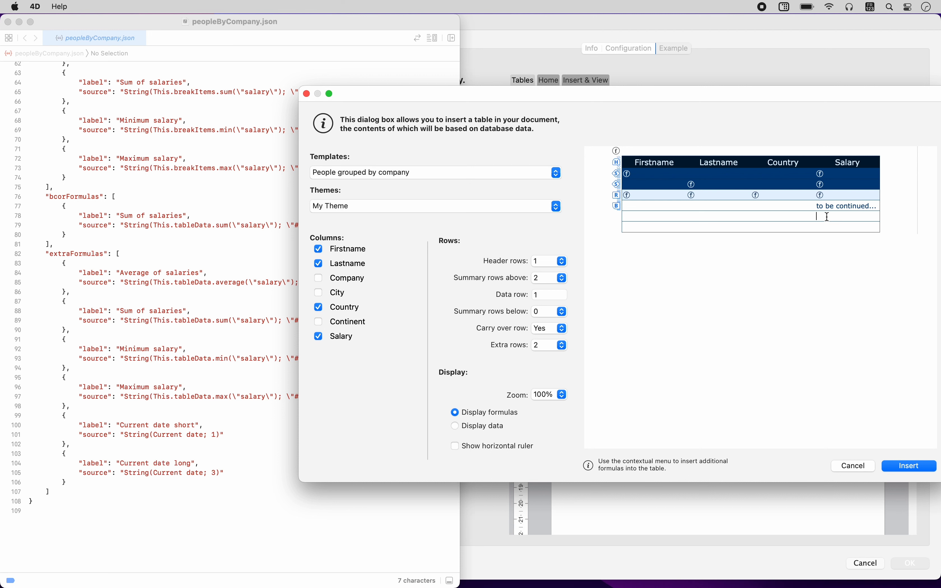
pyautogui.write('Sum:')
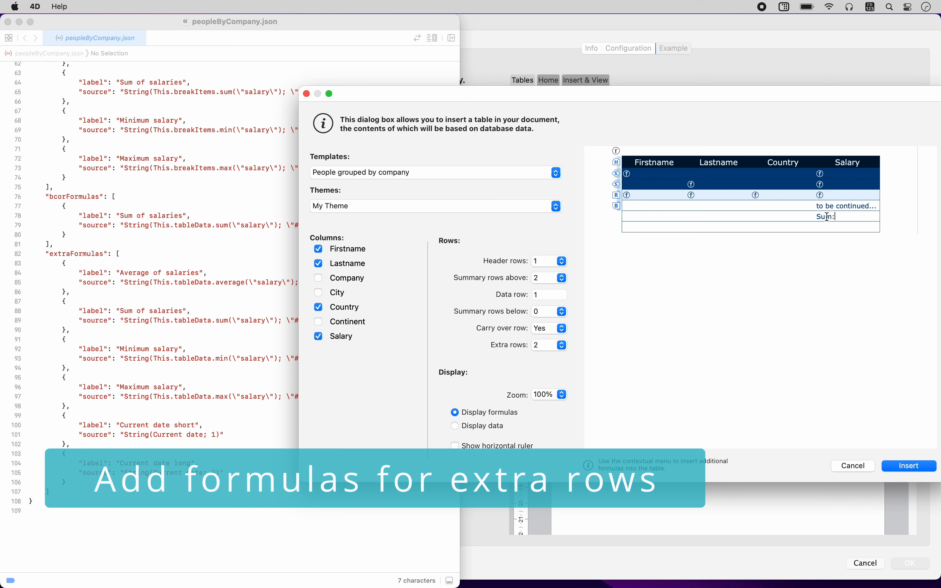
pyautogui.rightClick(850, 218)
pyautogui.press('Down')
pyautogui.press('Down')
pyautogui.press('Return')
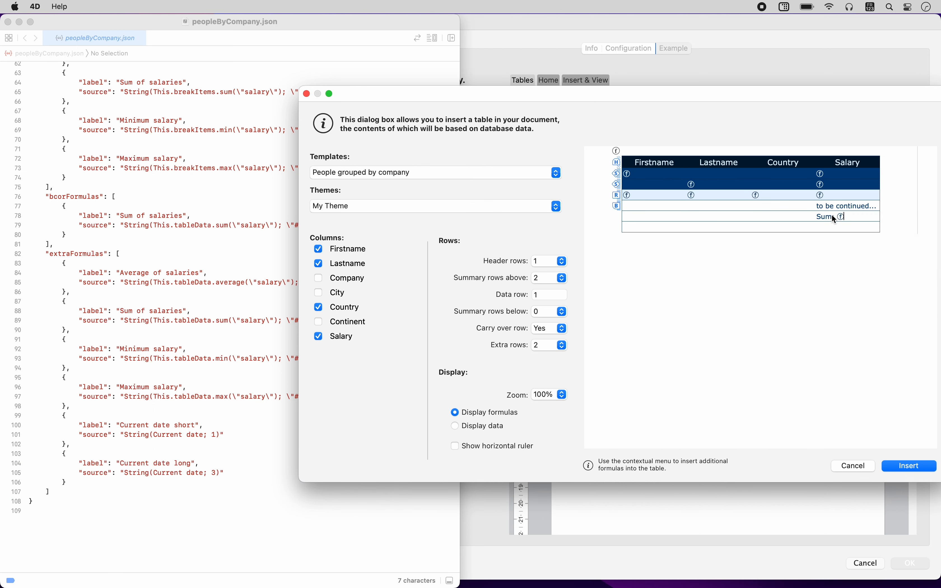
# - In the second extra row's Salary cell, enter "Max:" with the Maximum salary formula and "Min:" with the Minimum salary formula
pyautogui.write('ax:')
pyautogui.rightClick(843, 227)
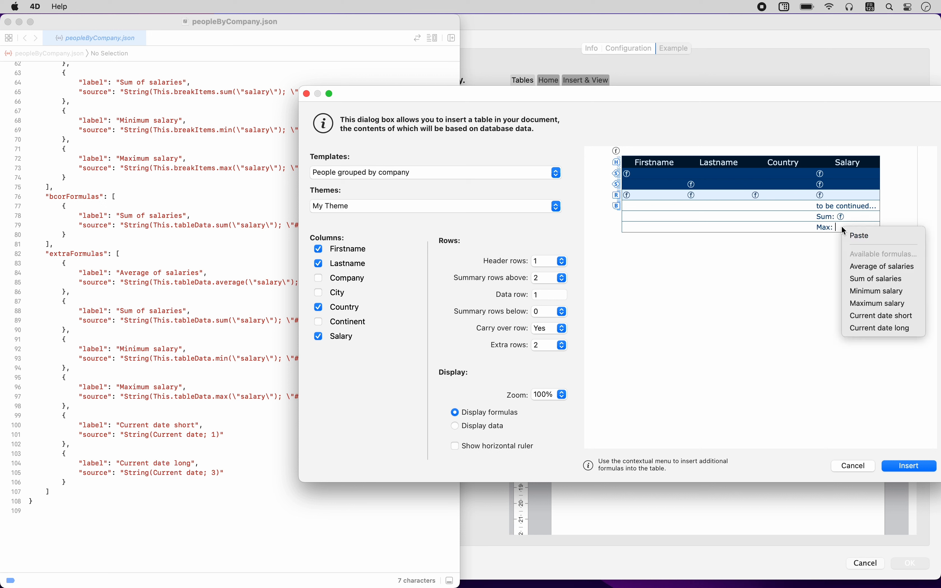
pyautogui.click(899, 303)
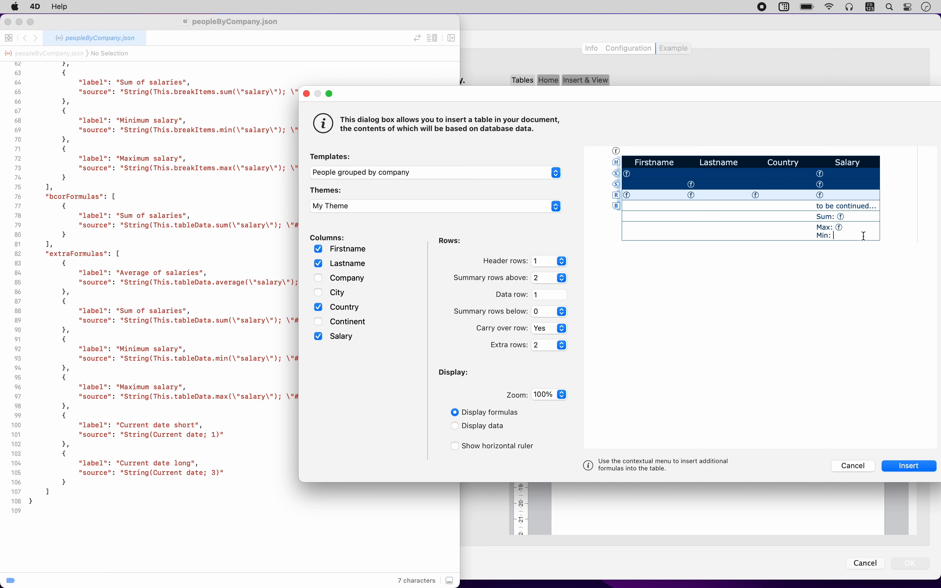
pyautogui.rightClick(864, 236)
pyautogui.click(890, 300)
# - Preview the table with its data and examine the summary, carry-over and extra rows through to the end
pyautogui.click(491, 427)
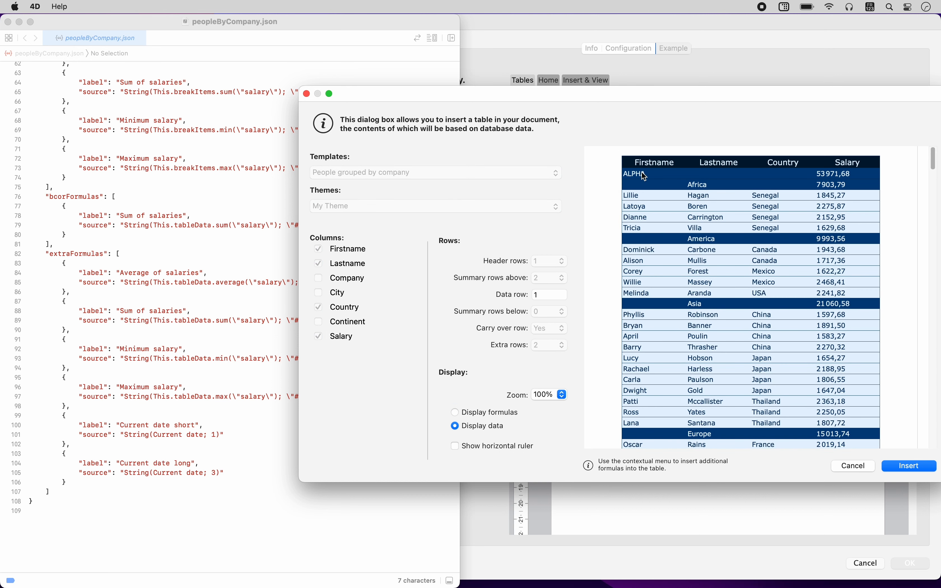
pyautogui.scroll(-15, 733, 239)
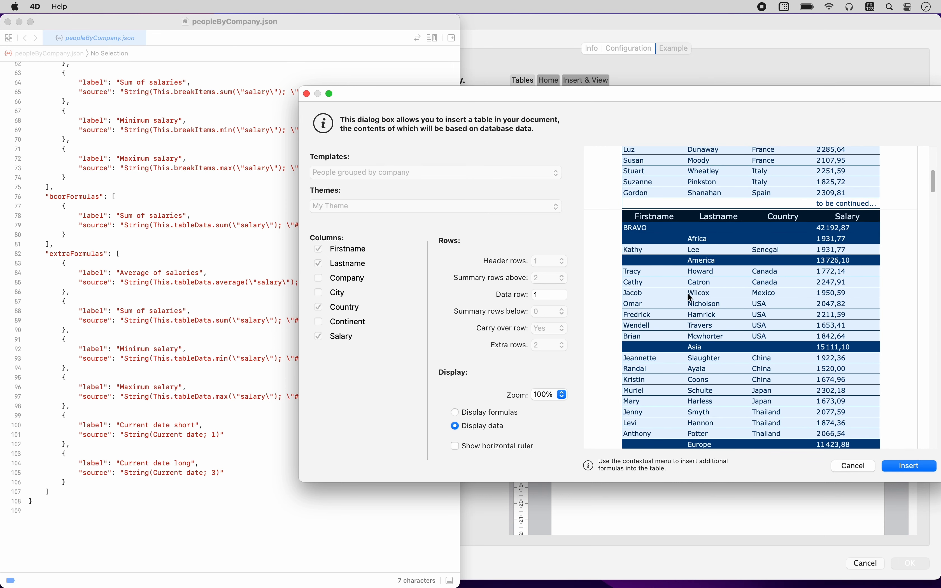
pyautogui.scroll(-5, 690, 303)
pyautogui.scroll(-15, 690, 302)
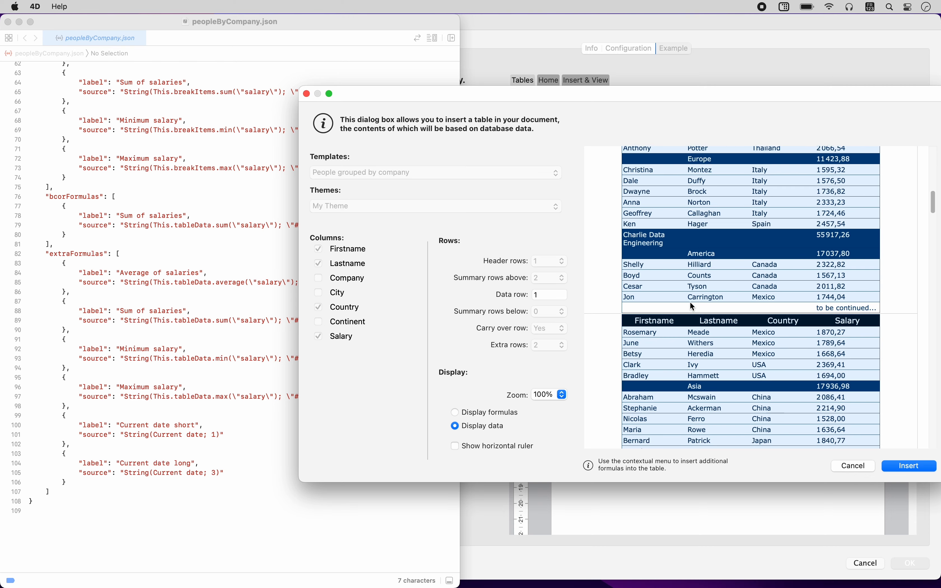
pyautogui.scroll(-20, 690, 302)
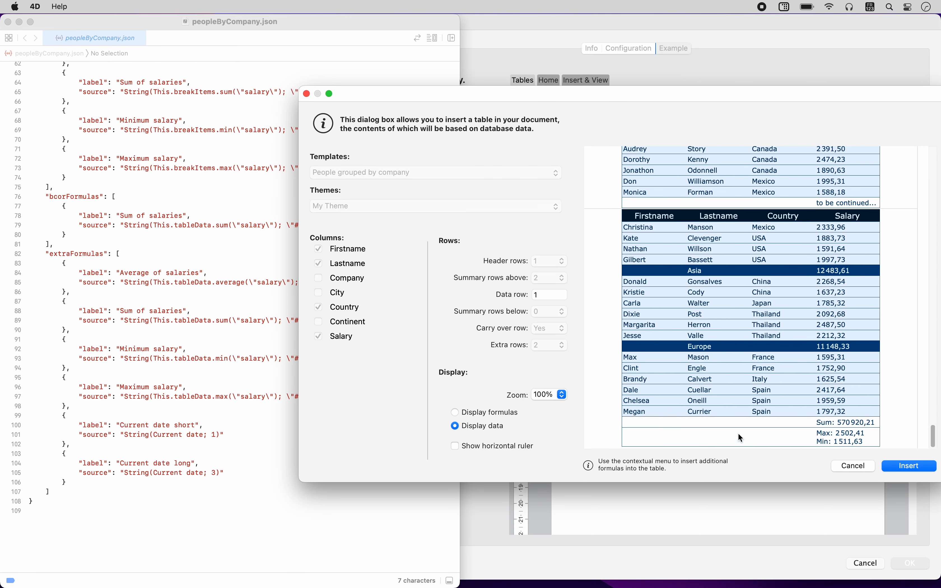
# - Insert the configured table into the document and display its formulas instead of the data
pyautogui.click(911, 467)
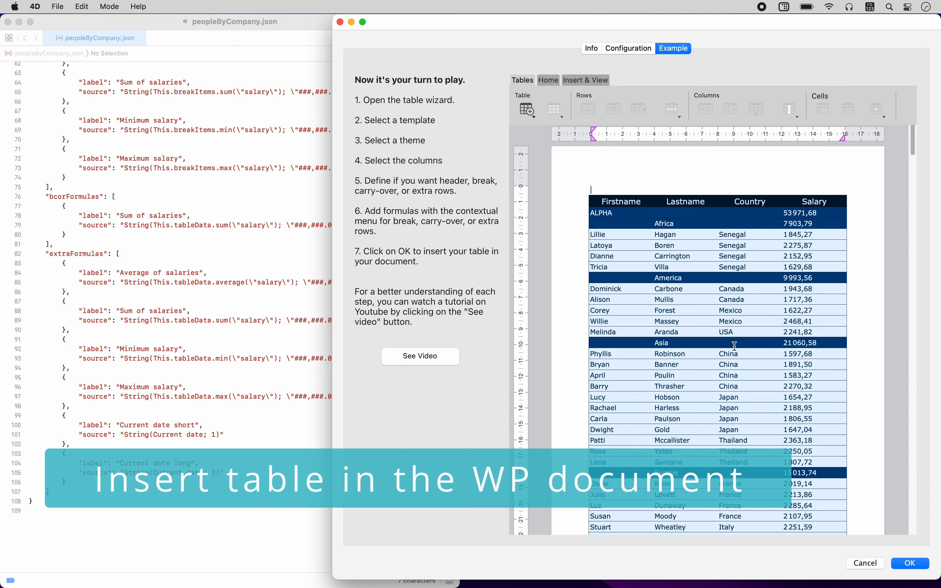
pyautogui.scroll(-10, 735, 346)
pyautogui.scroll(-10, 735, 346)
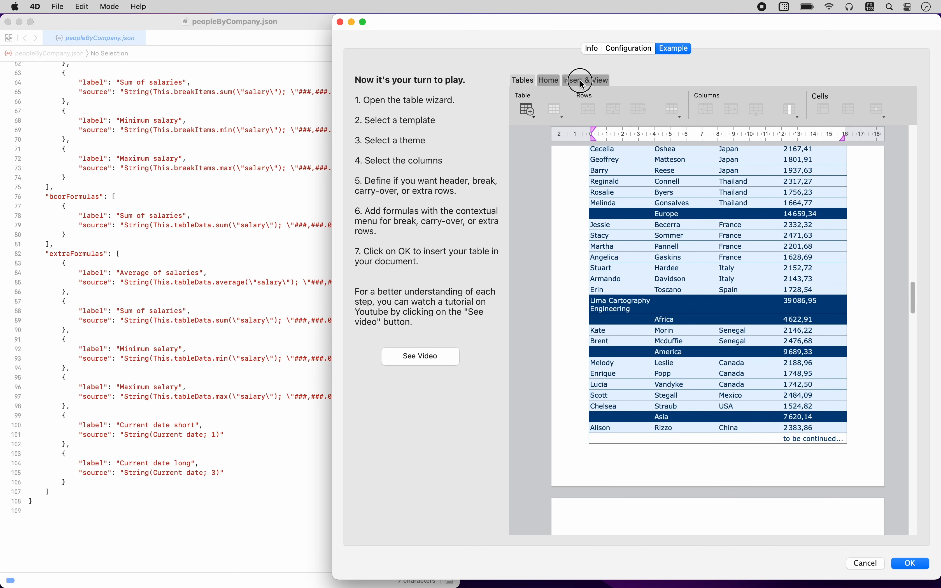
pyautogui.click(582, 84)
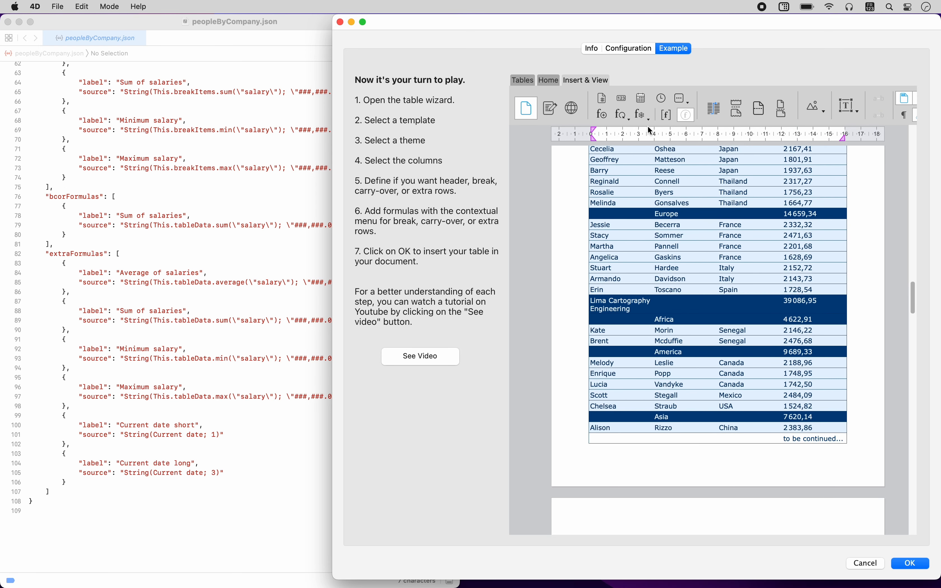
pyautogui.click(667, 117)
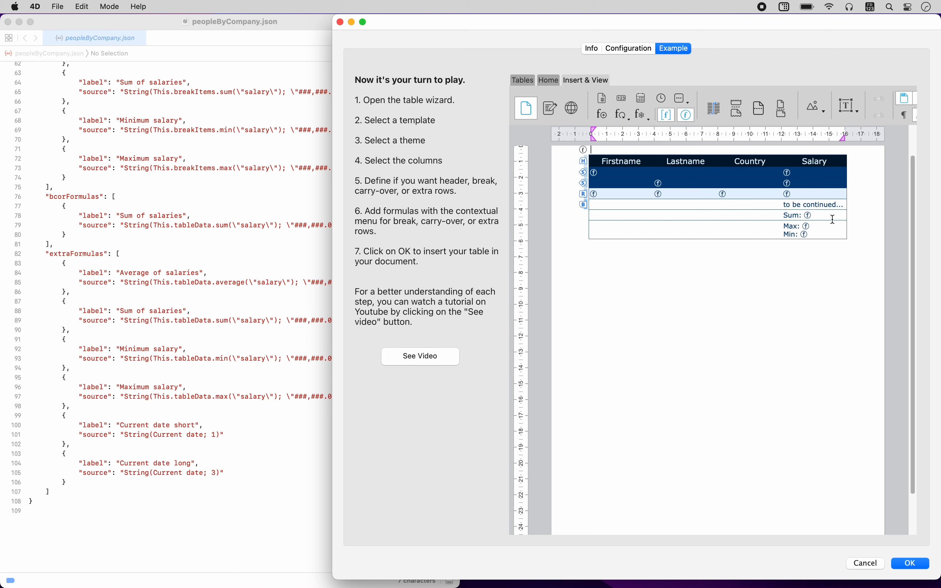
# - Right-align all the Salary column cells below the header row
pyautogui.click(830, 235)
pyautogui.moveTo(821, 218); pyautogui.dragTo(810, 176)
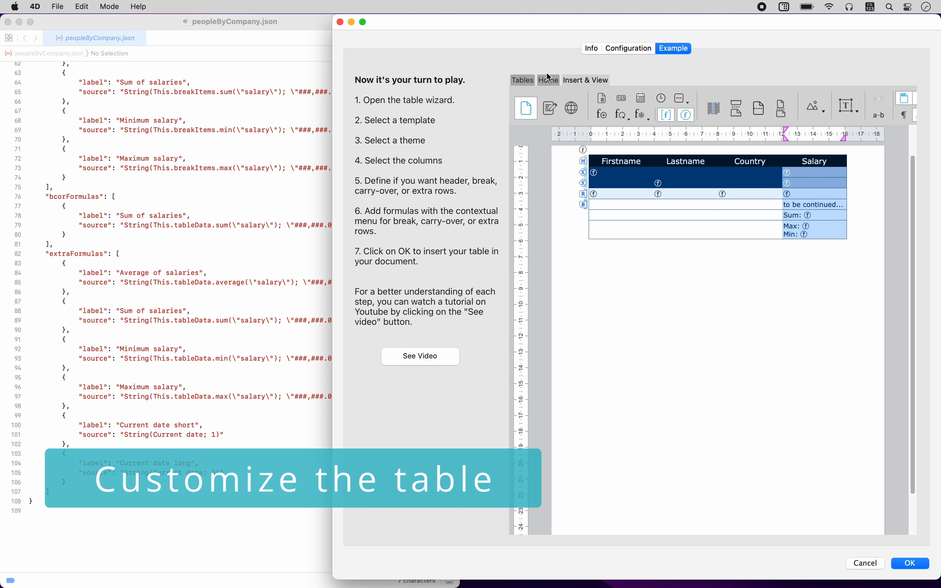
pyautogui.click(552, 81)
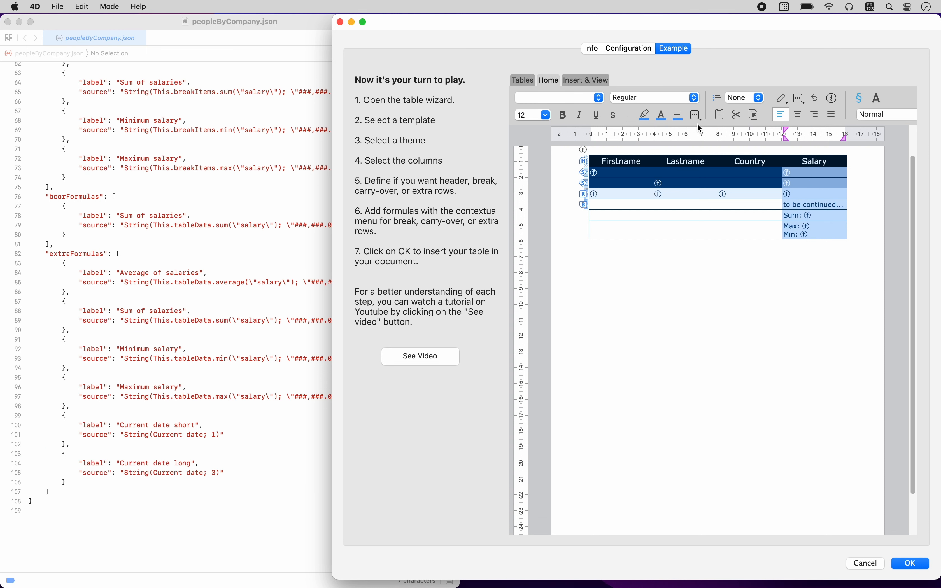
pyautogui.click(816, 117)
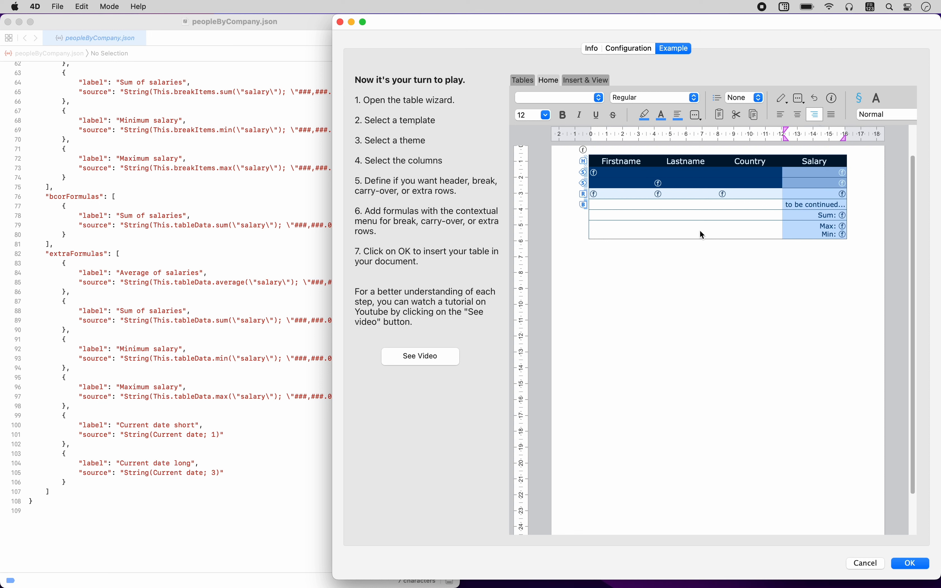
# - Merge the first summary row's Firstname, Lastname and Country cells, and the second summary row's Lastname and Country cells
pyautogui.click(619, 168)
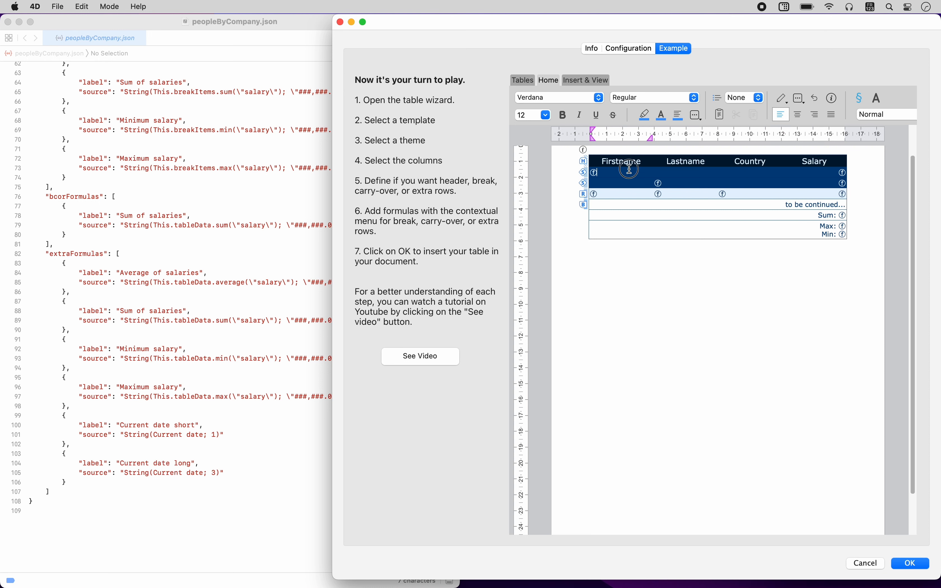
pyautogui.moveTo(618, 168); pyautogui.dragTo(723, 170)
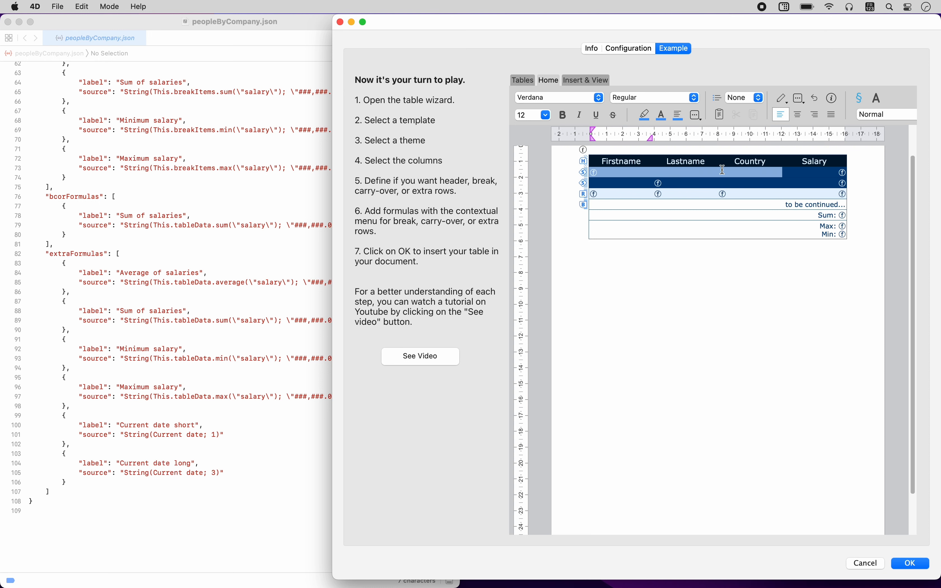
pyautogui.click(527, 81)
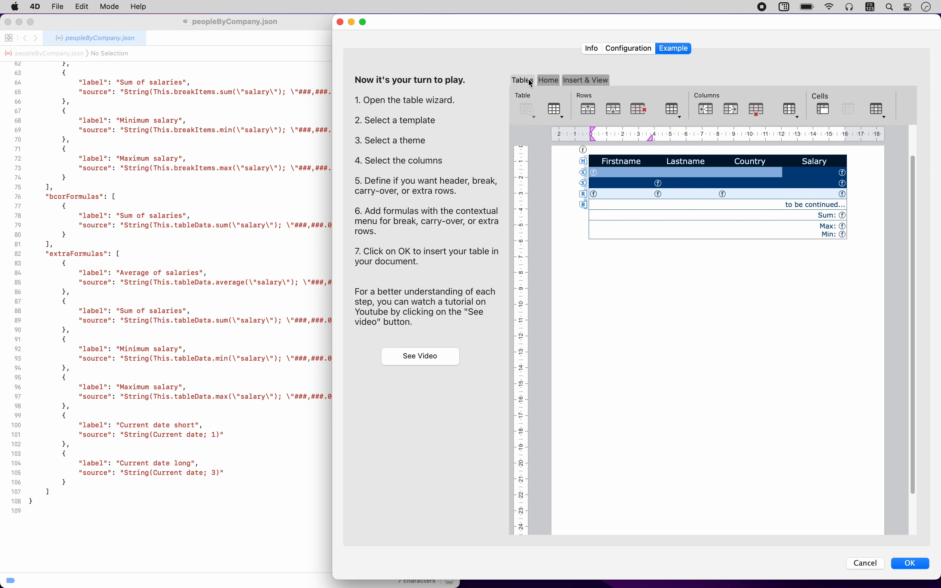
pyautogui.click(821, 110)
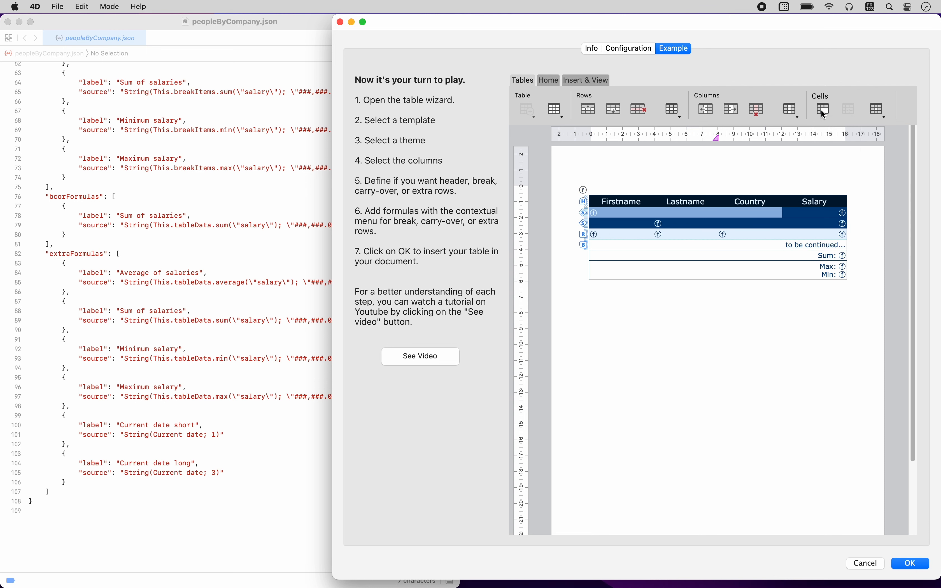
pyautogui.moveTo(668, 224); pyautogui.dragTo(748, 225)
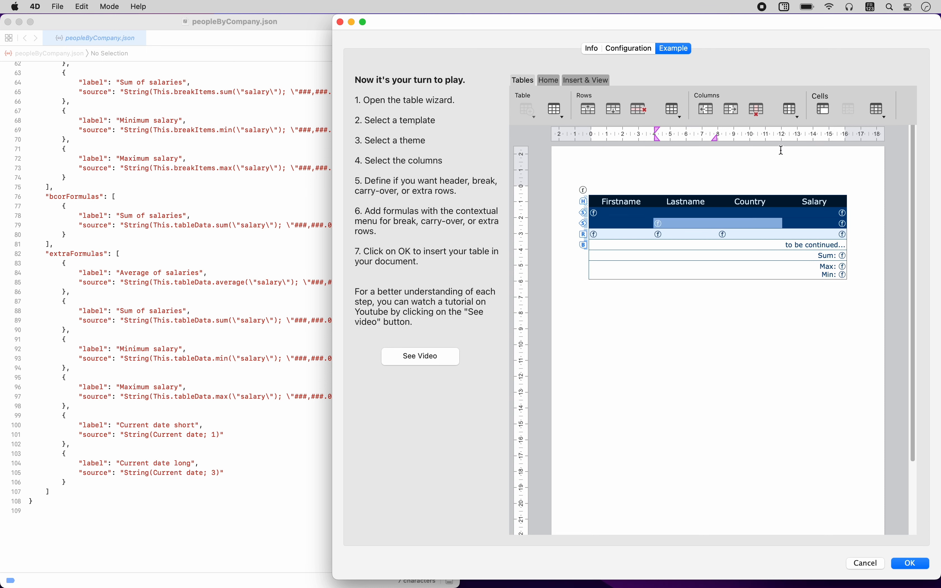
pyautogui.click(825, 110)
# - Compute the document's tables and display the table's data instead of its formulas
pyautogui.click(581, 79)
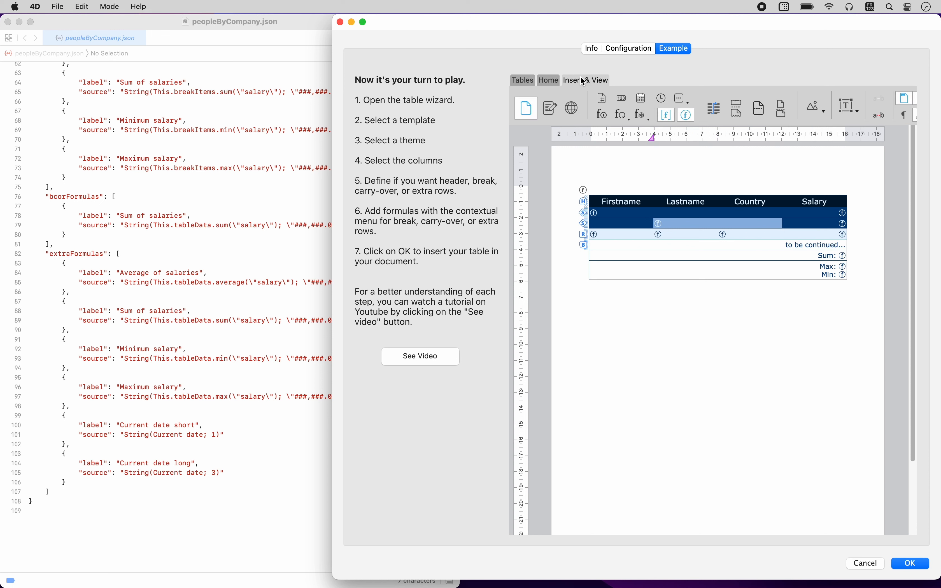
pyautogui.click(623, 116)
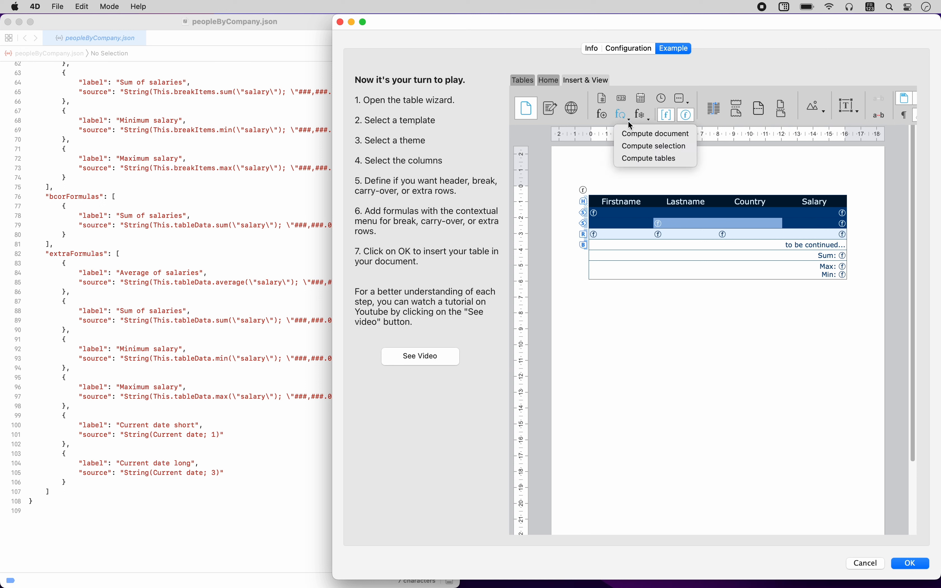
pyautogui.click(677, 162)
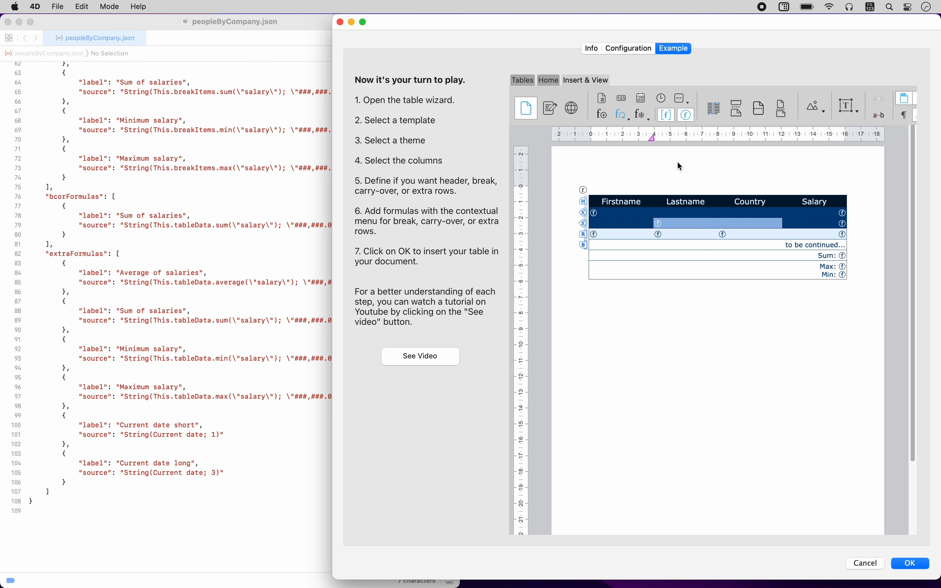
pyautogui.click(668, 118)
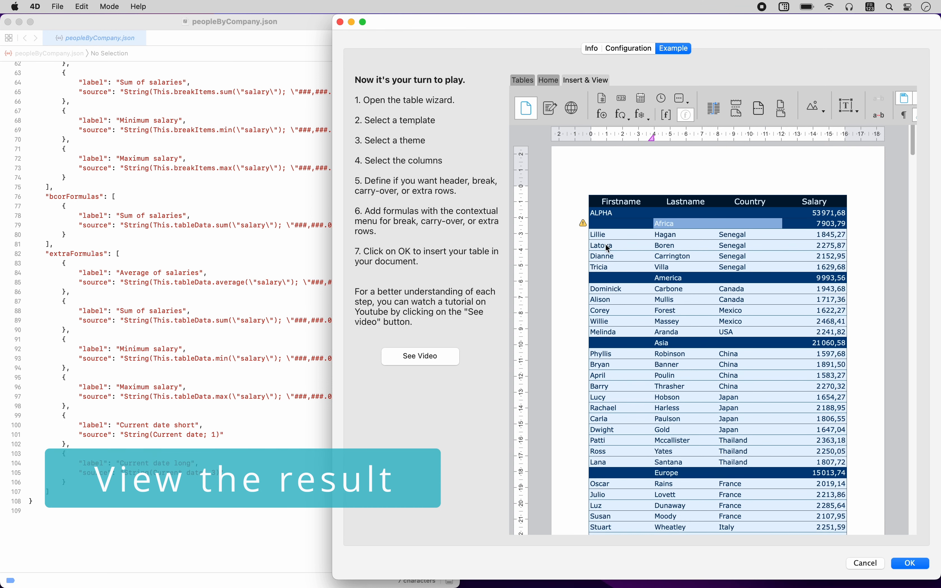
# - Examine the computed table's merged summary rows, carry-over rows and final extra rows across all pages
pyautogui.scroll(-10, 580, 246)
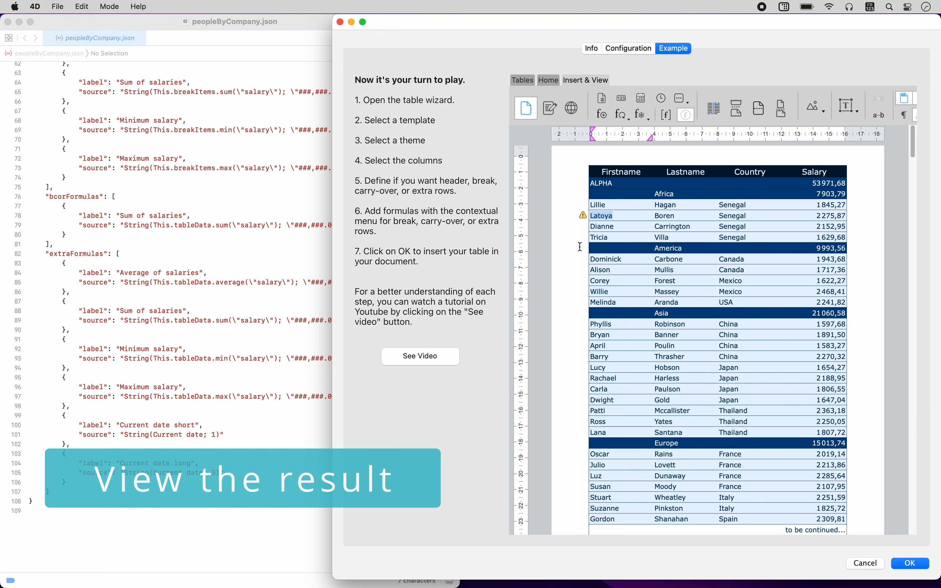
pyautogui.scroll(-10, 581, 247)
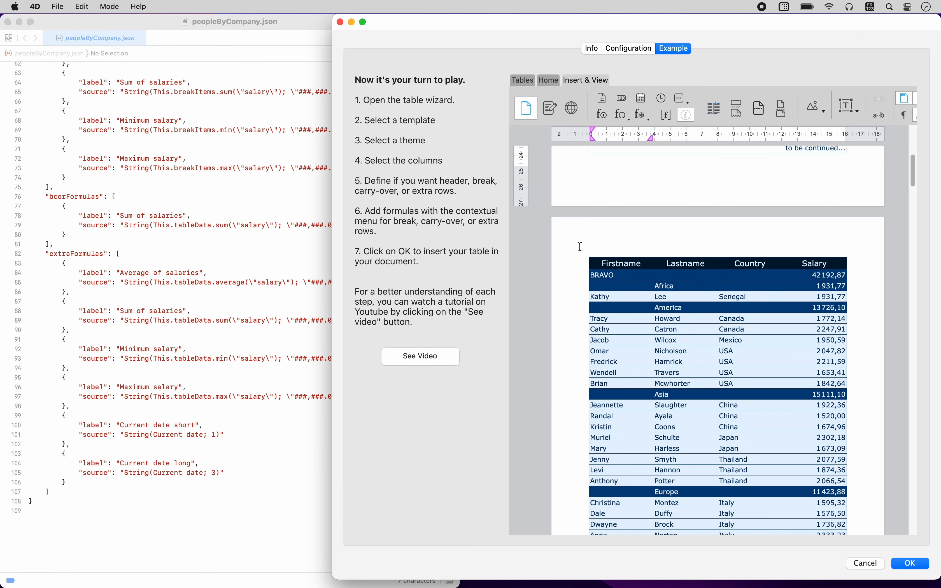
pyautogui.scroll(-4, 580, 247)
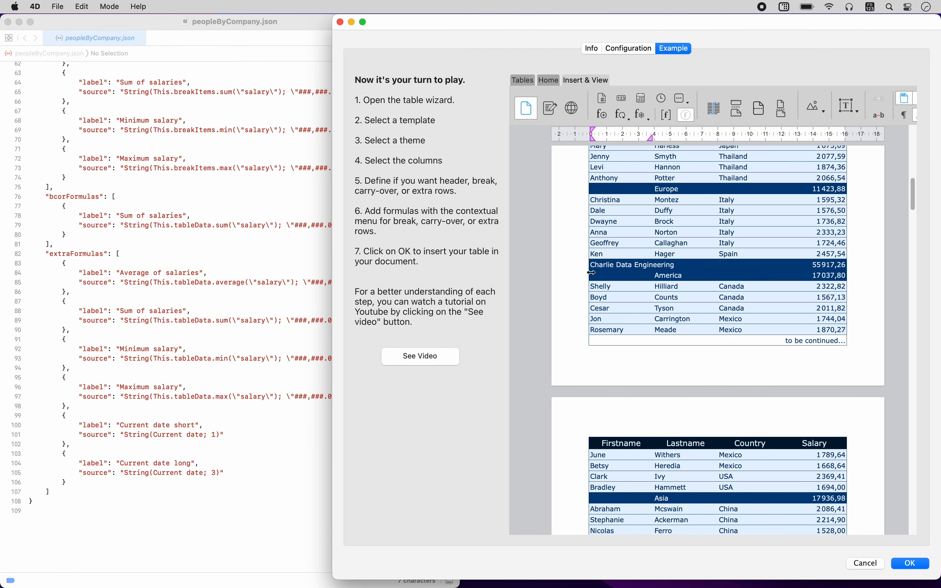
pyautogui.scroll(-10, 570, 313)
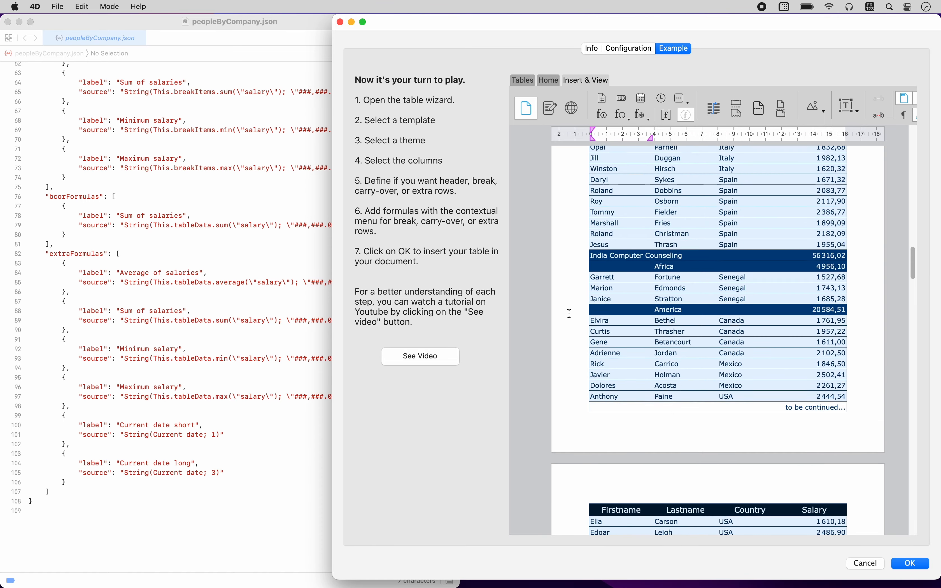
pyautogui.scroll(-15, 570, 314)
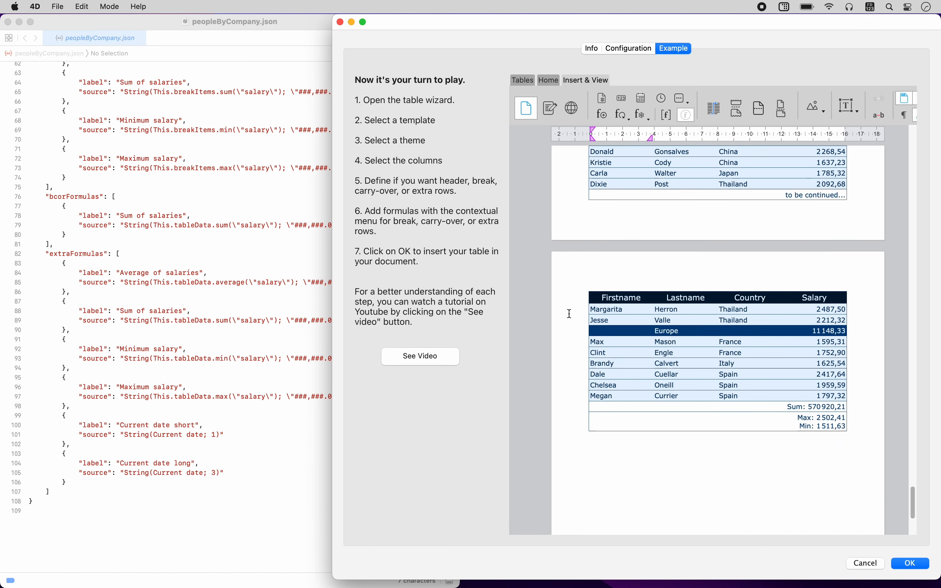
pyautogui.scroll(6, 569, 314)
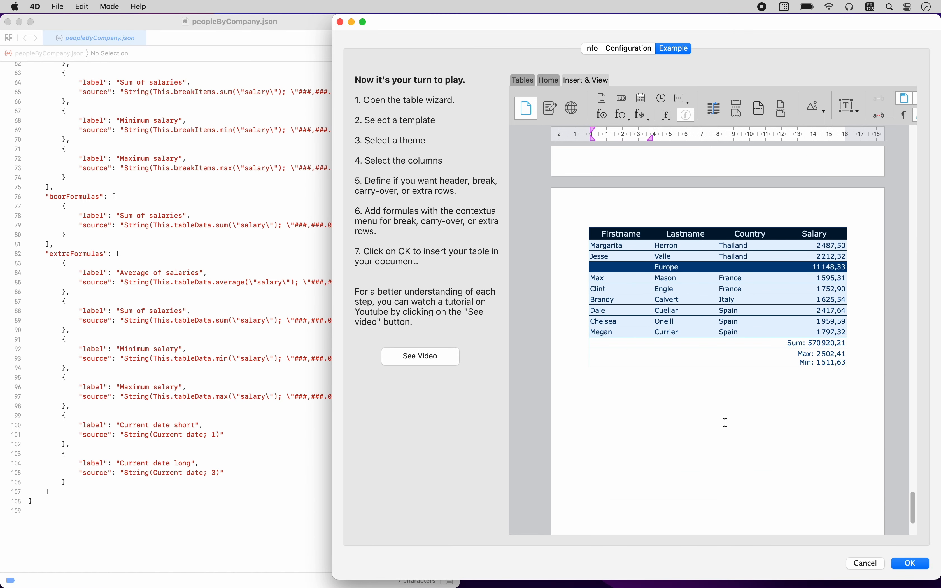